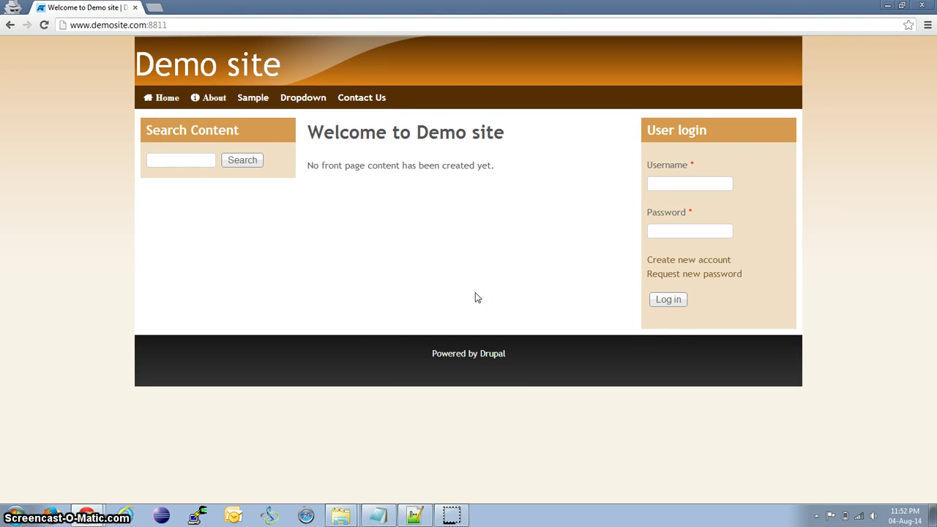
Highlight the front page's welcome heading and its no-content message.
drag(324, 134, 410, 134)
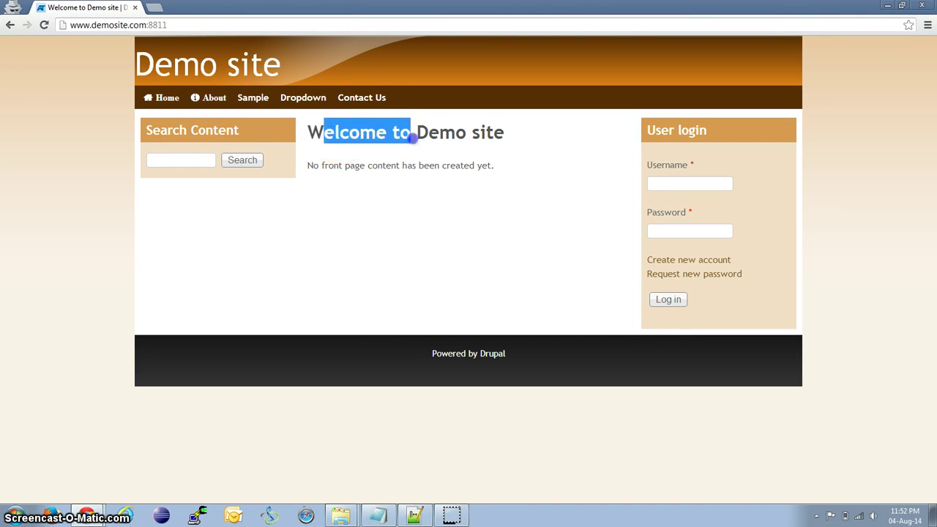
drag(334, 165, 392, 170)
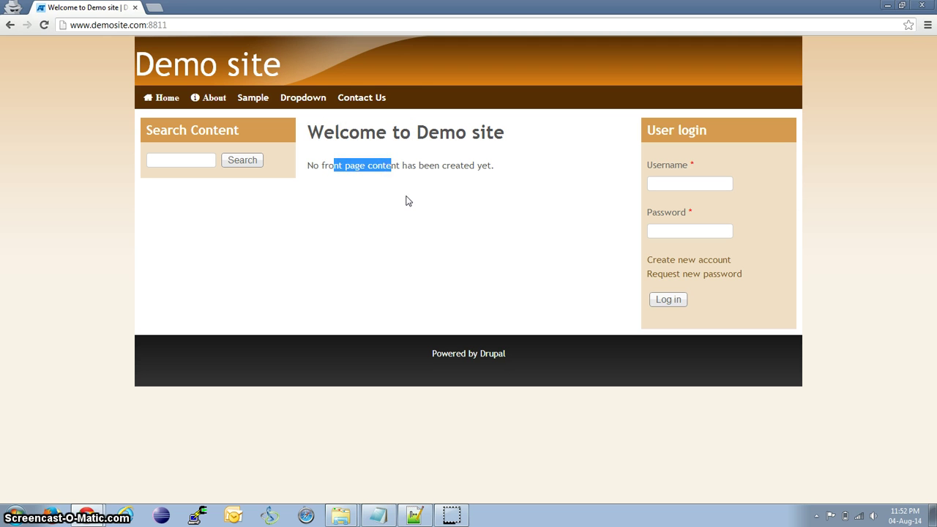
click(407, 197)
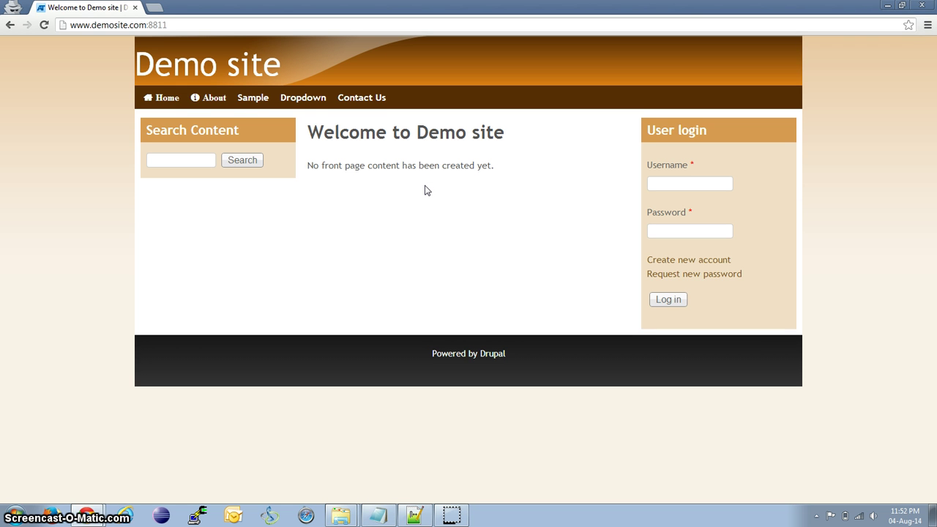
click(408, 228)
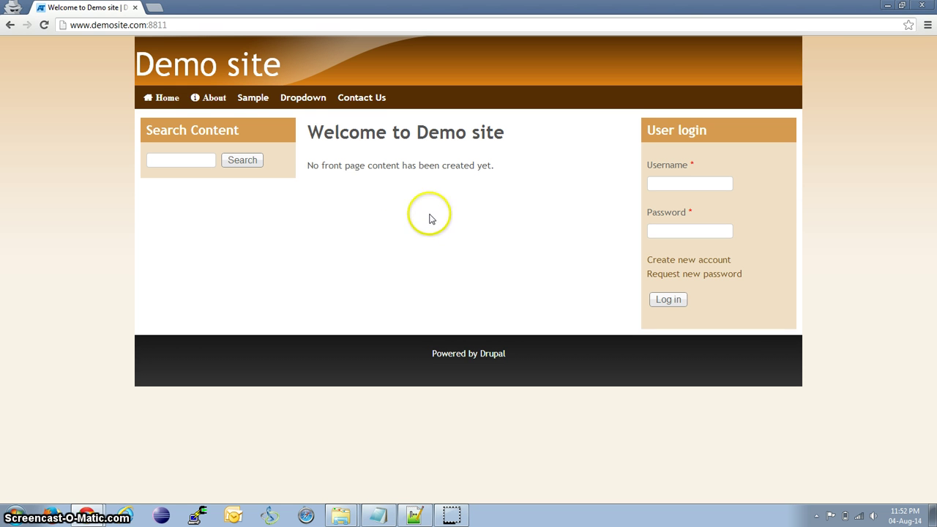
In the logged-in window, open footheme's settings page from Appearance and scroll its options.
key(alt+Tab)
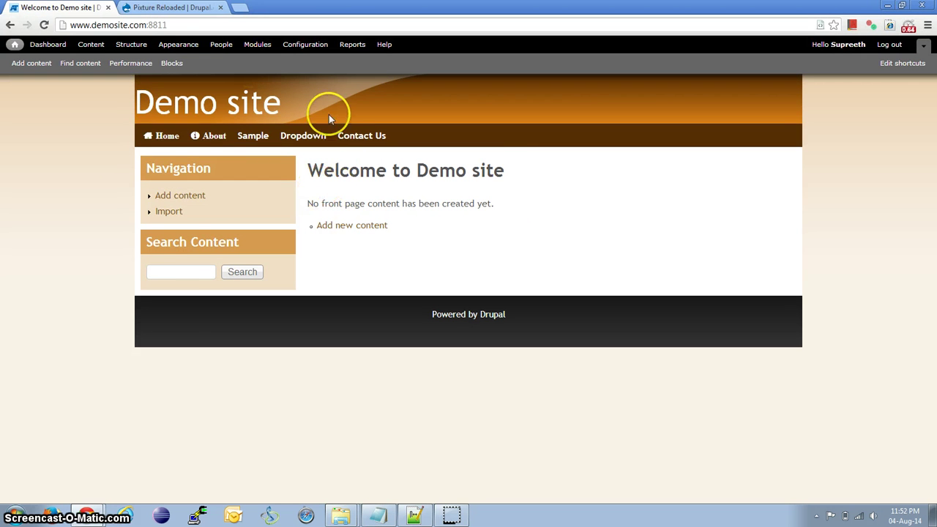
click(186, 44)
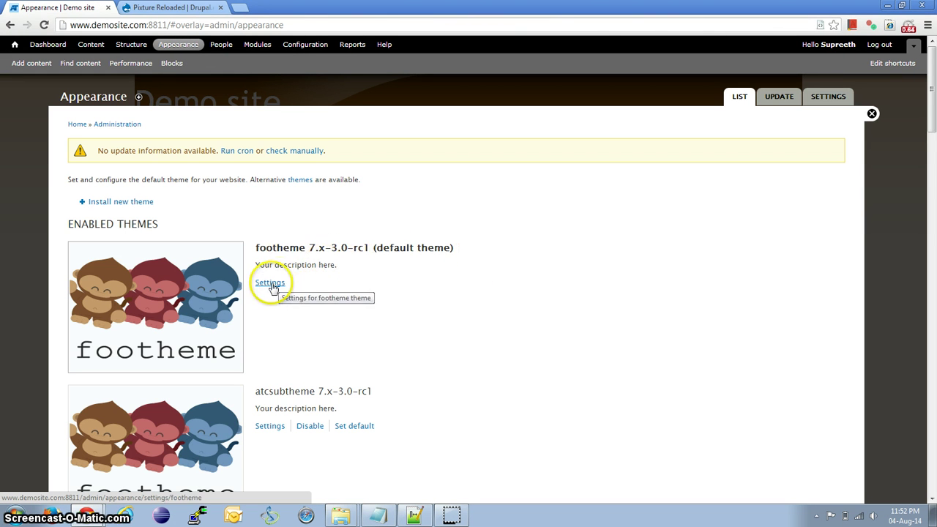
click(270, 283)
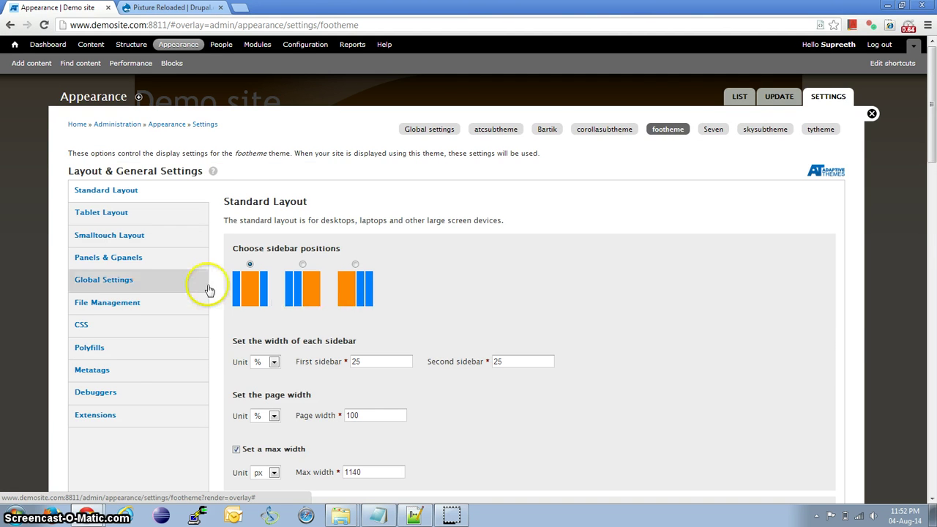
scroll(209, 292, down, 5)
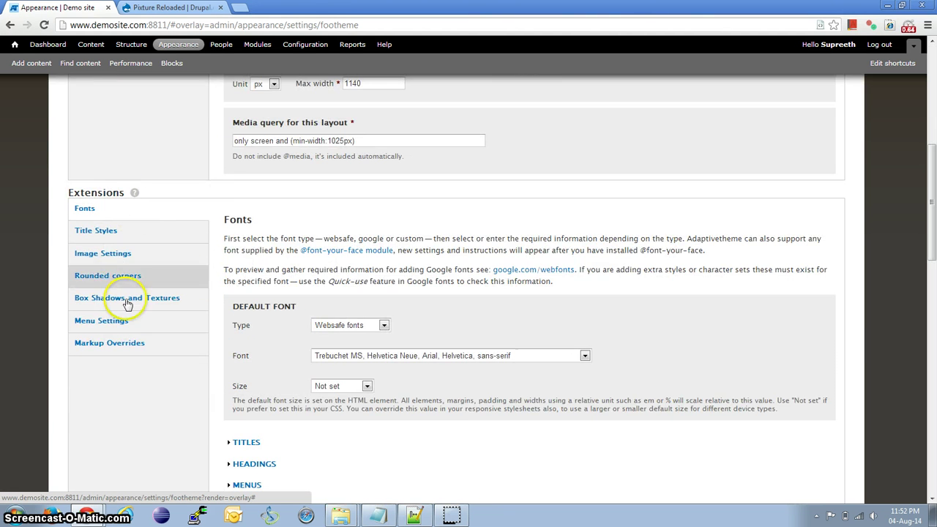
Under Markup Overrides, tick 'Do not display the Main content block on the front page' and save.
click(125, 344)
middle_click(604, 307)
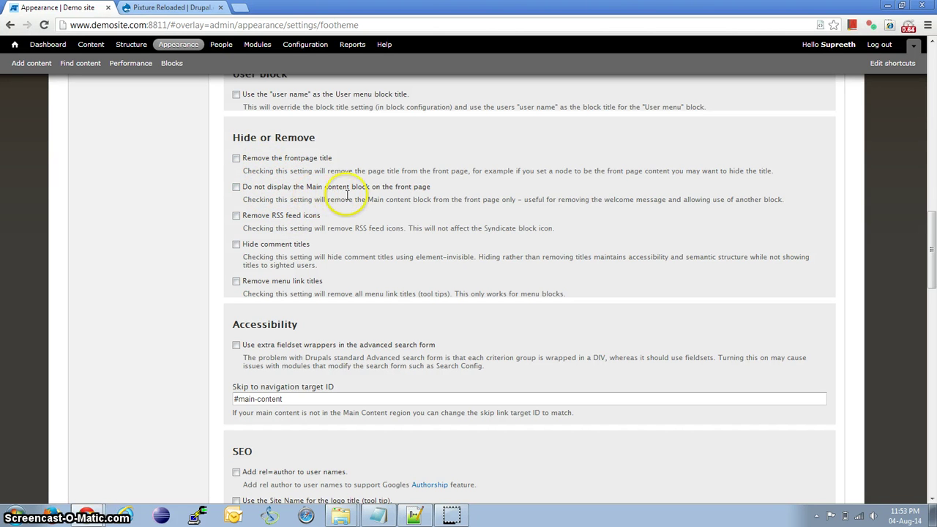
click(237, 187)
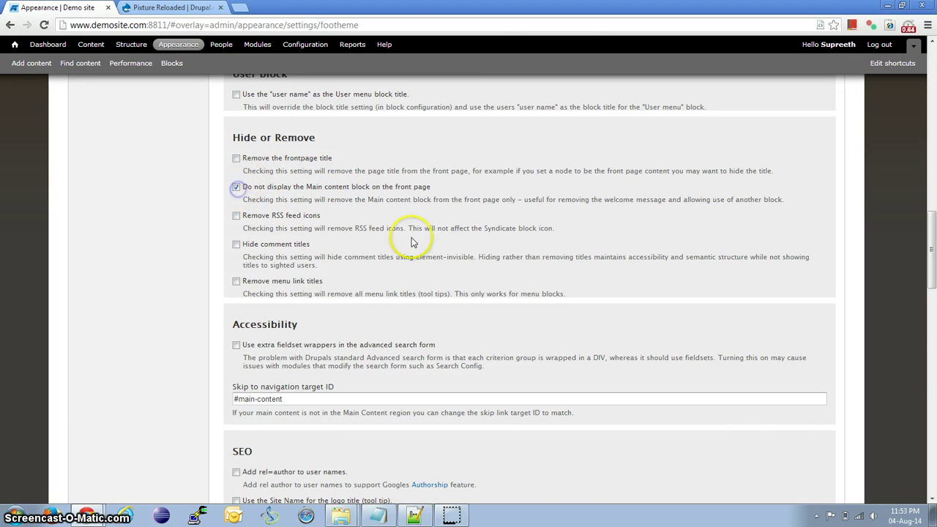
scroll(412, 242, down, 10)
scroll(412, 238, down, 3)
scroll(365, 293, down, 10)
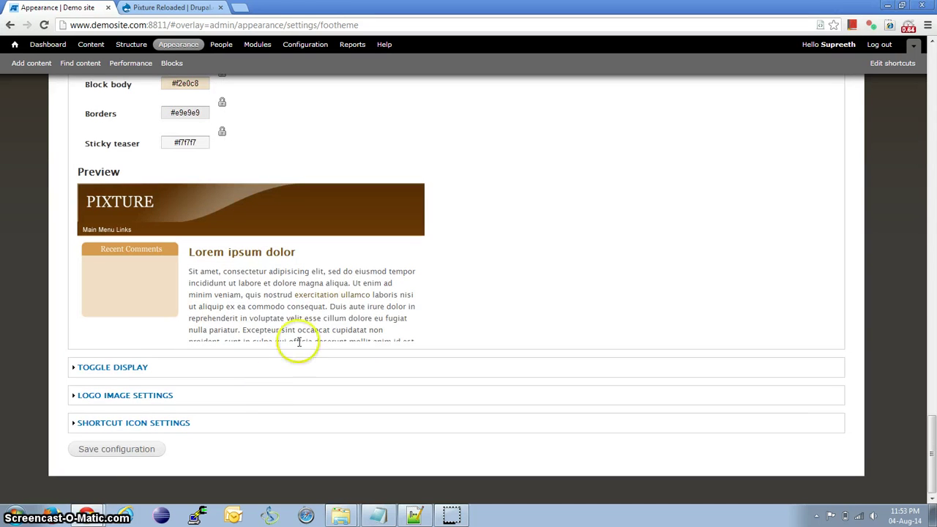
click(117, 448)
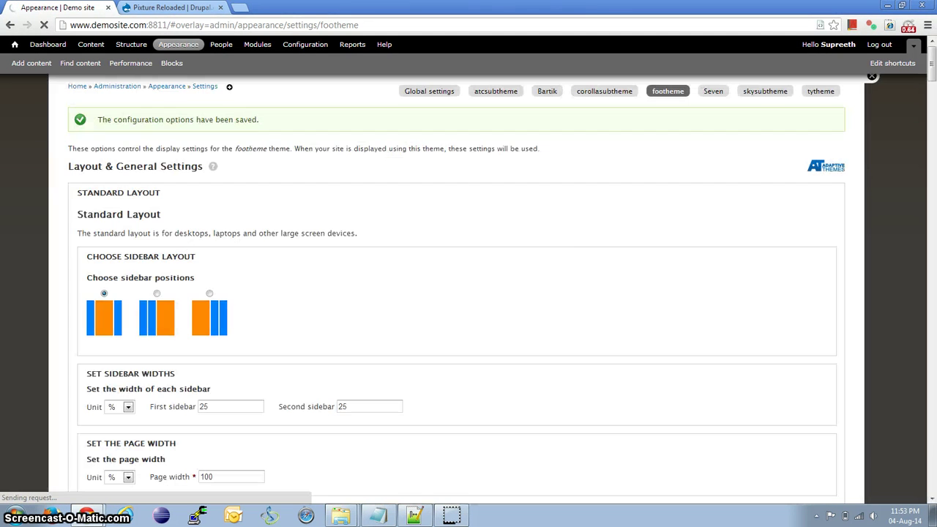
Reload the front page with F5 and highlight the remaining welcome heading.
key(alt+Tab)
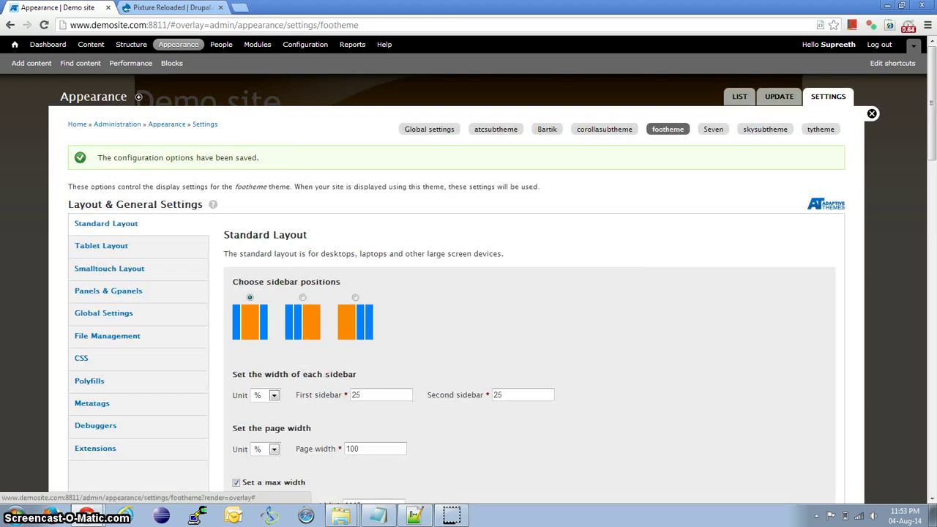
key(alt+Tab)
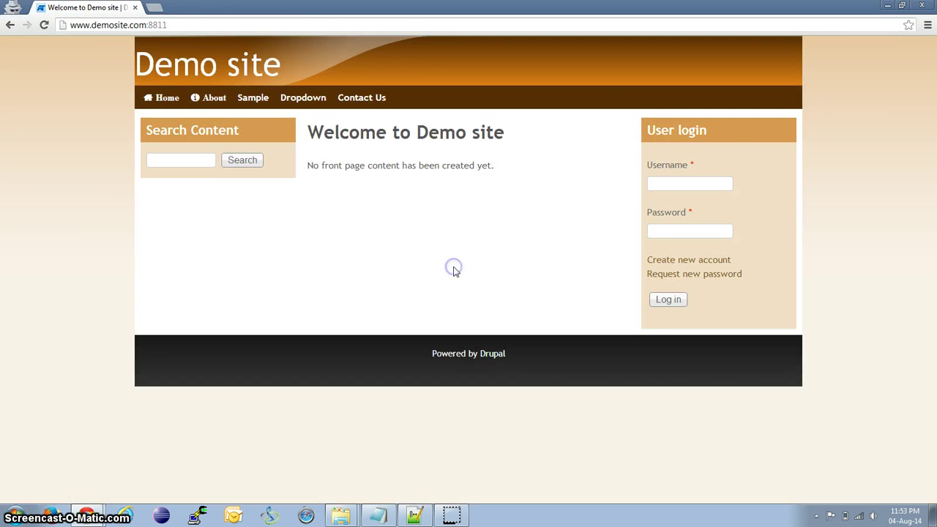
key(F5)
drag(347, 176, 456, 178)
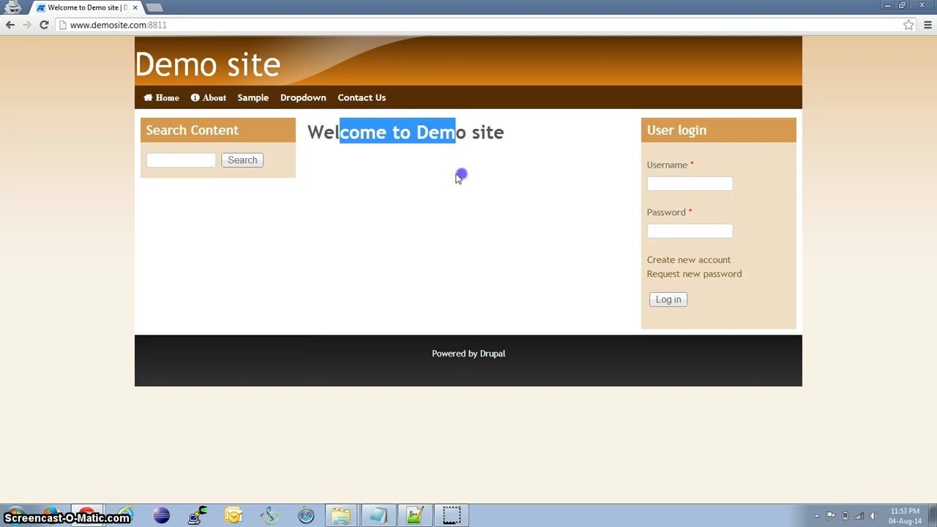
click(397, 131)
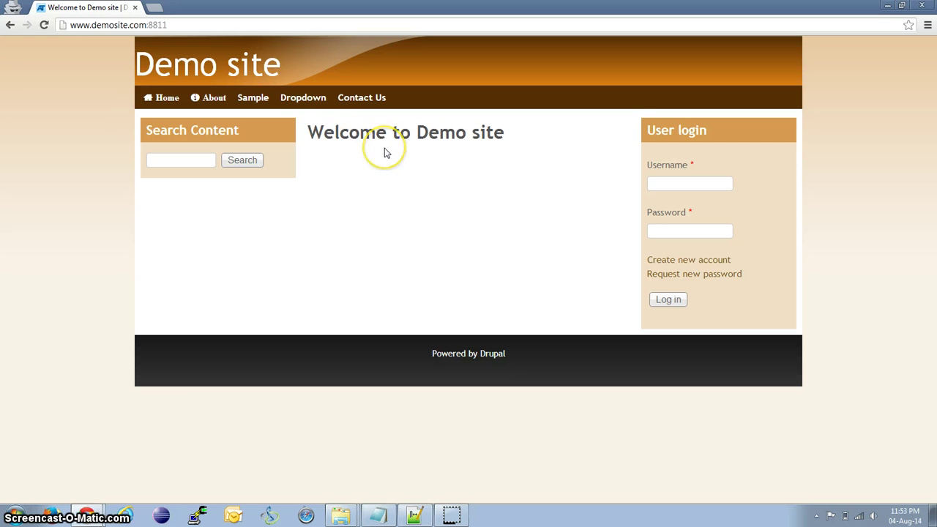
Switch to the other browser window and highlight its welcome heading.
key(alt+Tab)
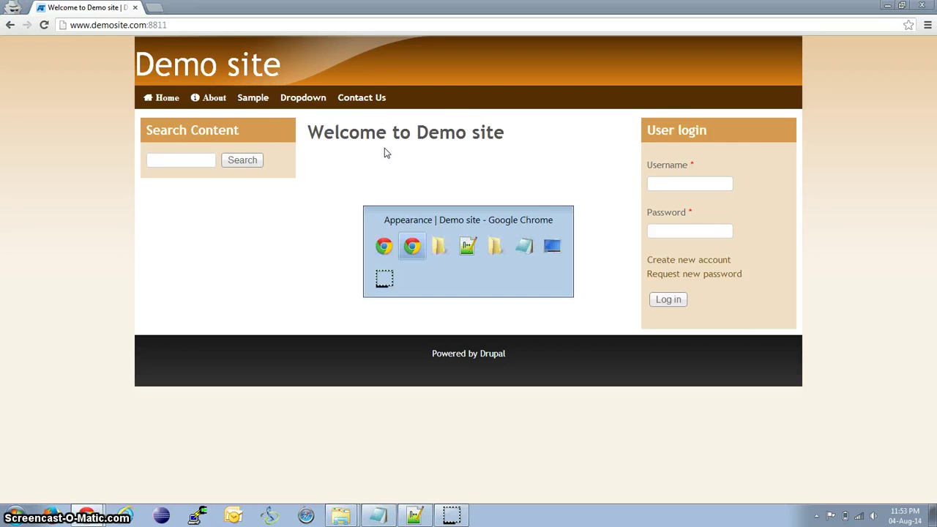
key(alt+Tab)
key(alt+Tab)
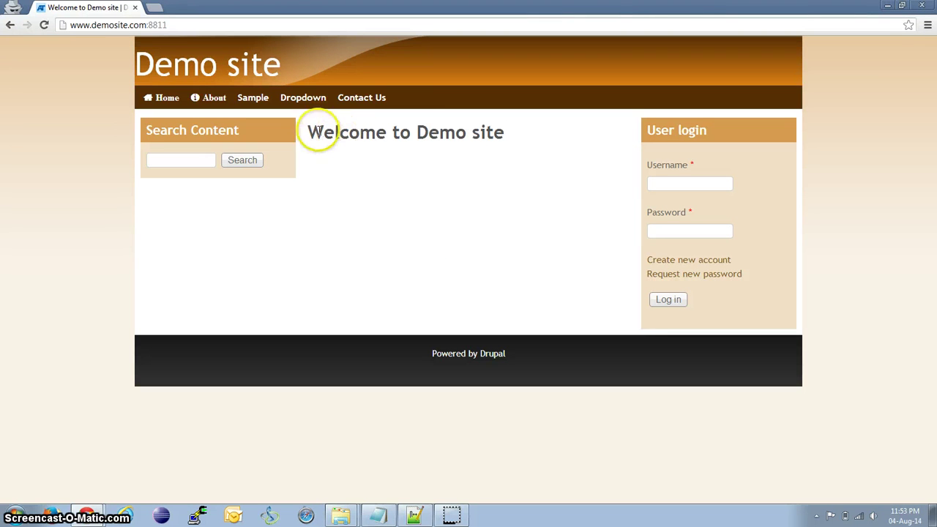
drag(314, 131, 425, 133)
click(439, 156)
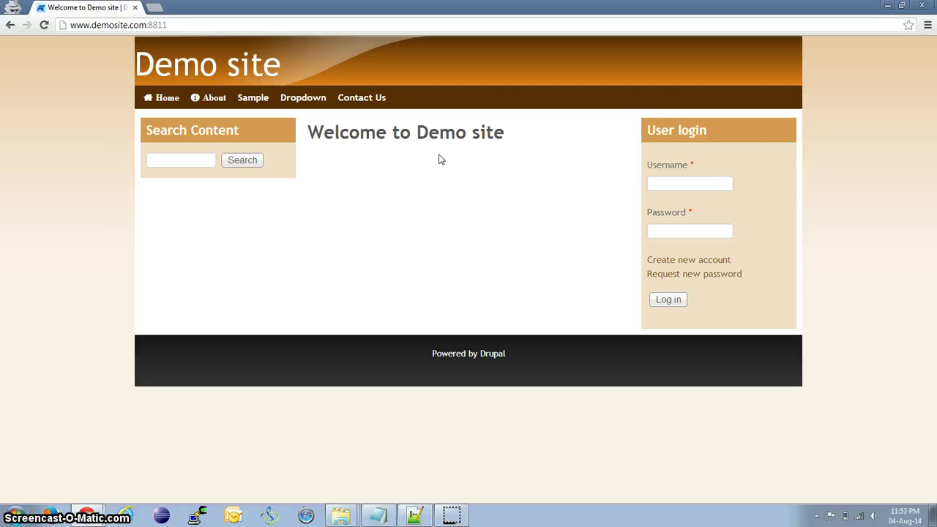
In Explorer, go up to the themes folder and open footheme.
key(alt+Tab)
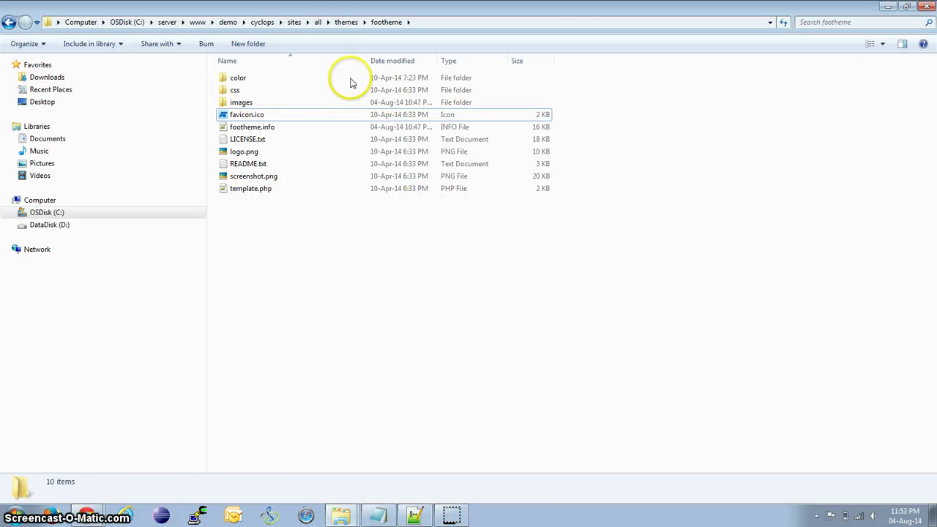
click(345, 22)
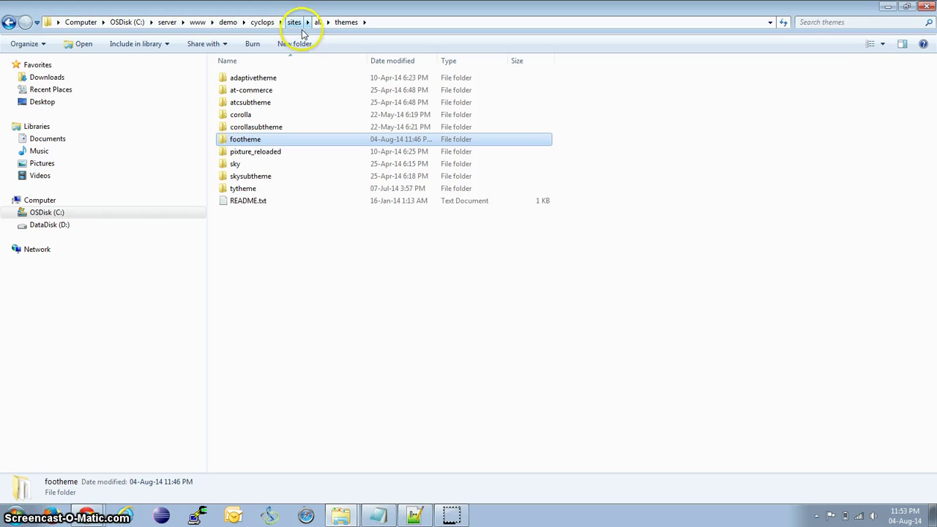
double_click(254, 143)
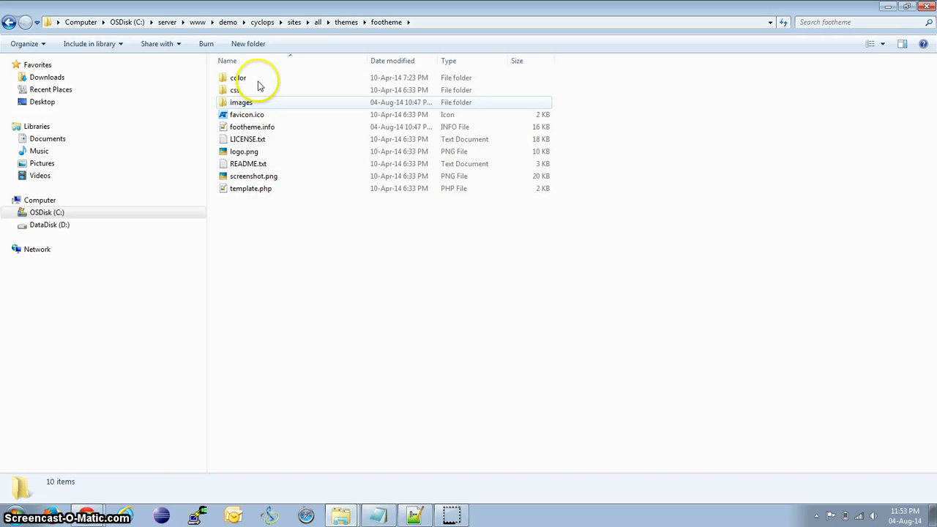
Pick pixture_reloaded's templates folder, then go back into the footheme folder.
click(346, 22)
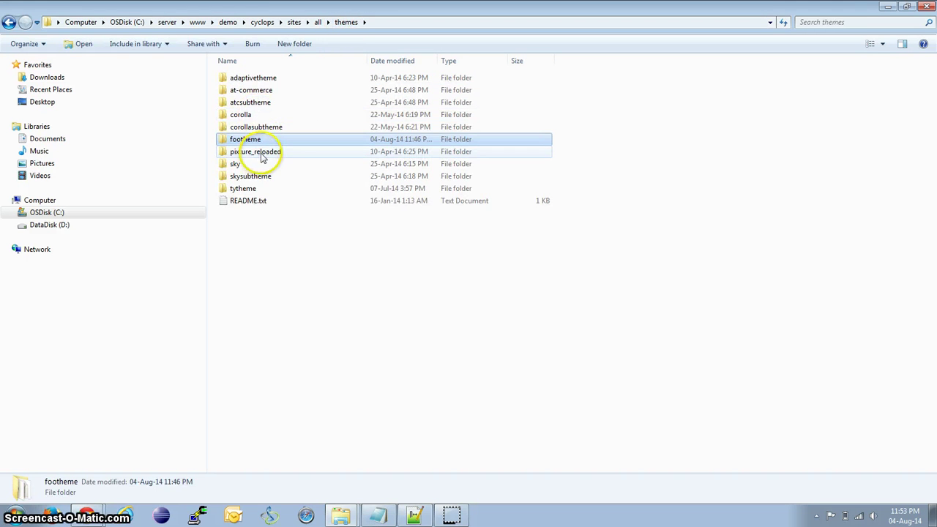
mouse_move(255, 152)
double_click(268, 152)
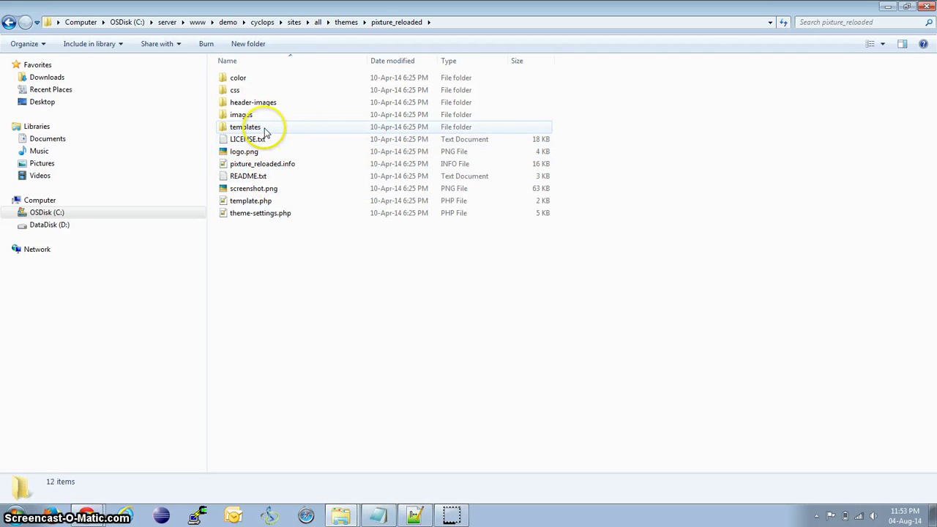
click(266, 128)
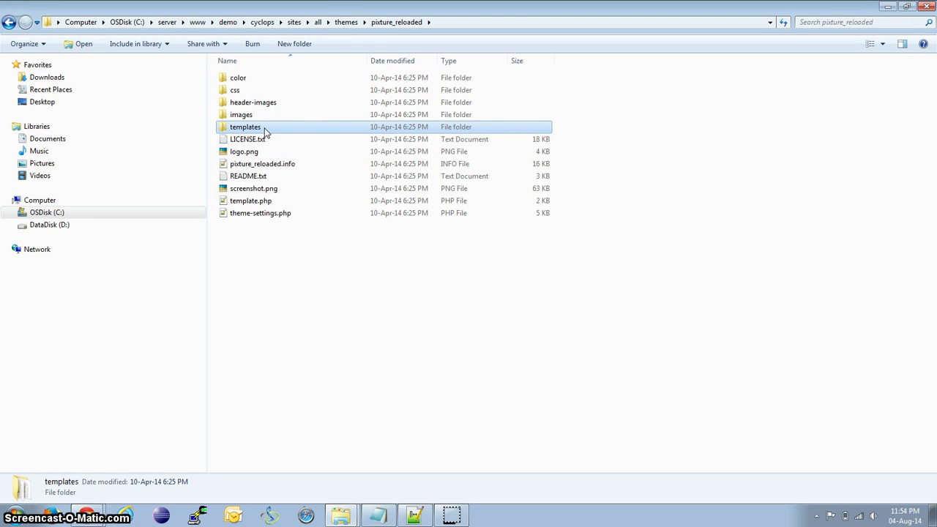
click(346, 25)
double_click(249, 139)
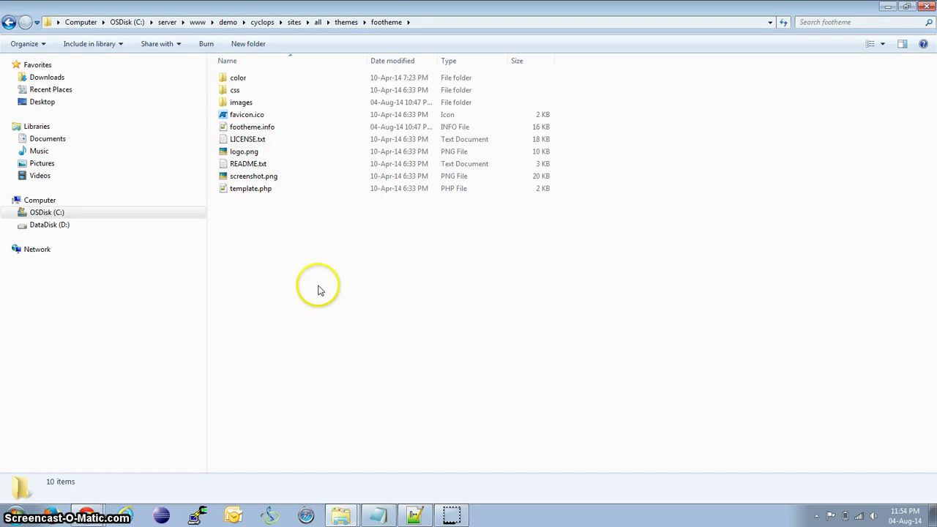
Paste the templates folder into footheme and open it.
key(ctrl+v)
right_click(296, 270)
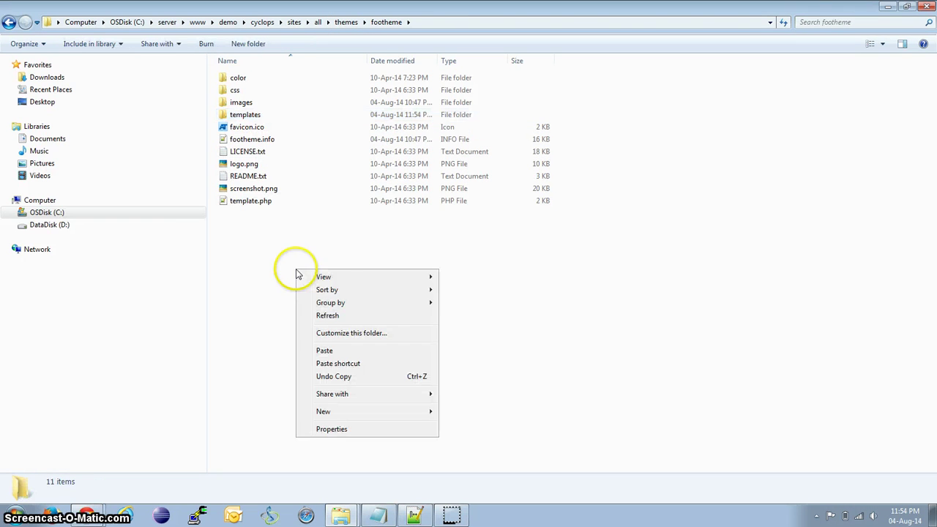
click(338, 316)
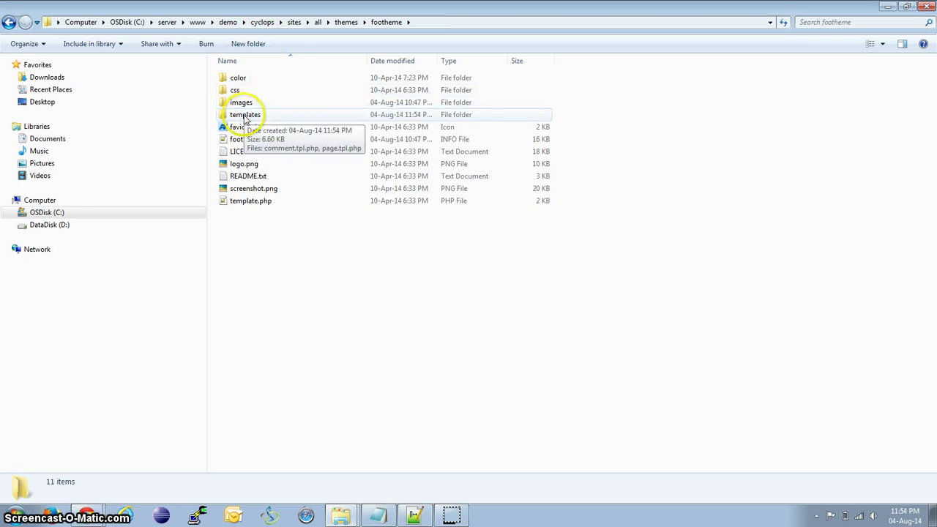
double_click(244, 115)
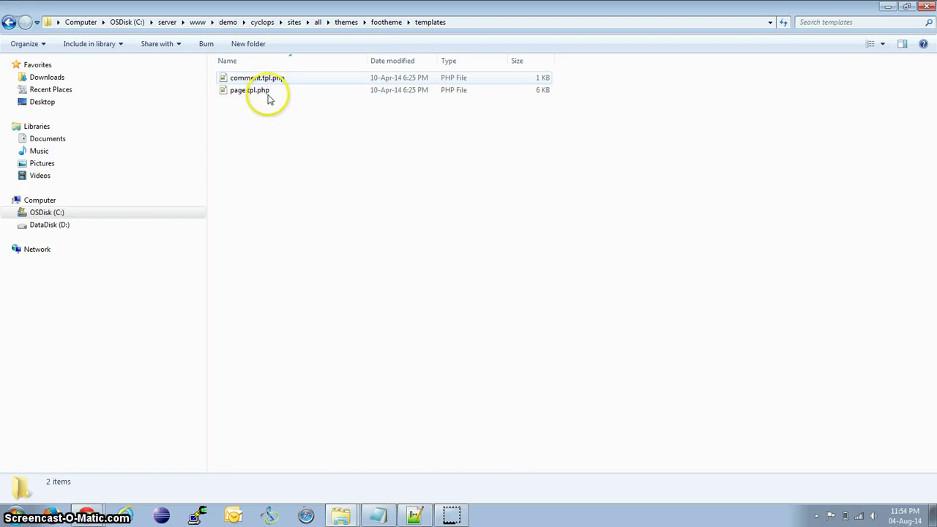
right_click(268, 243)
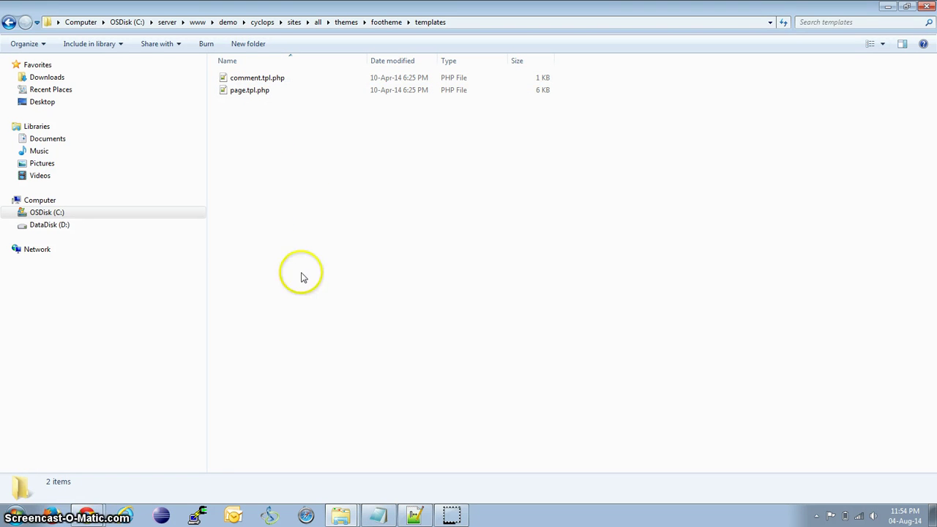
click(310, 288)
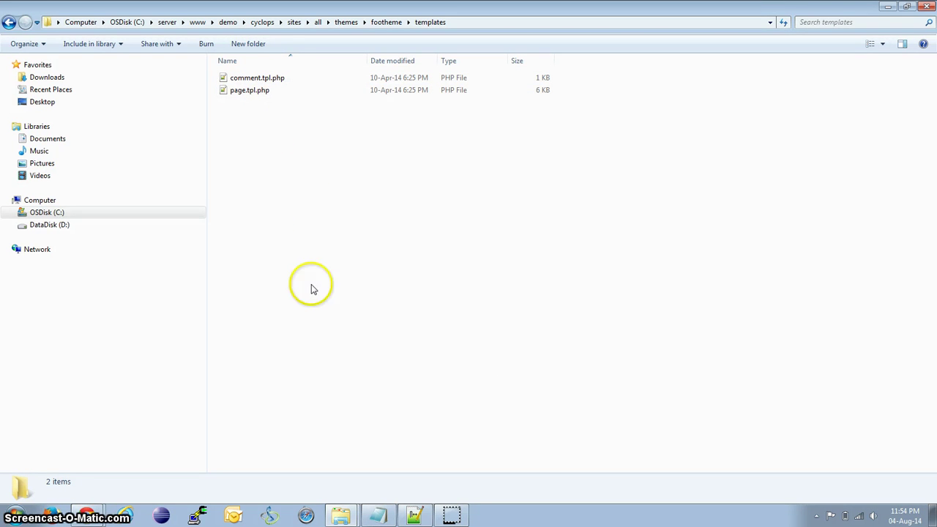
Duplicate page.tpl.php inside the templates folder.
click(268, 94)
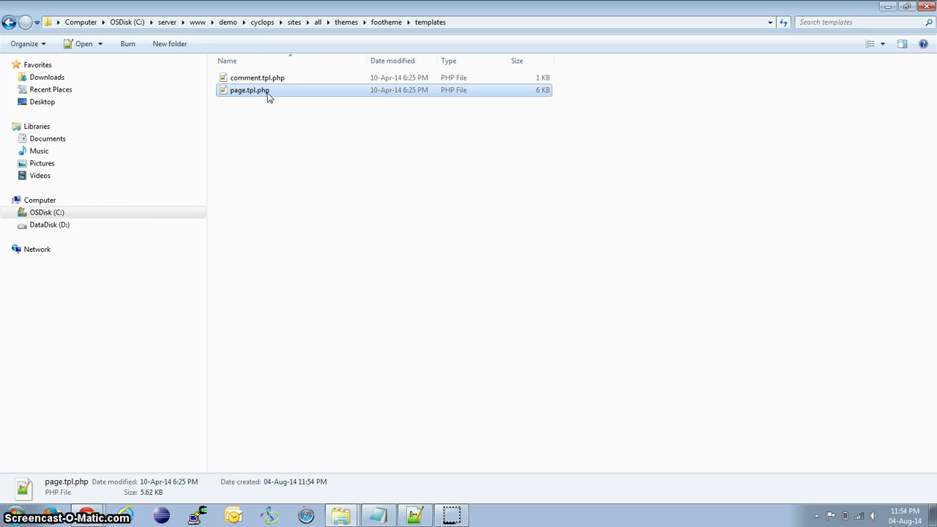
drag(328, 173, 268, 92)
key(ctrl+v)
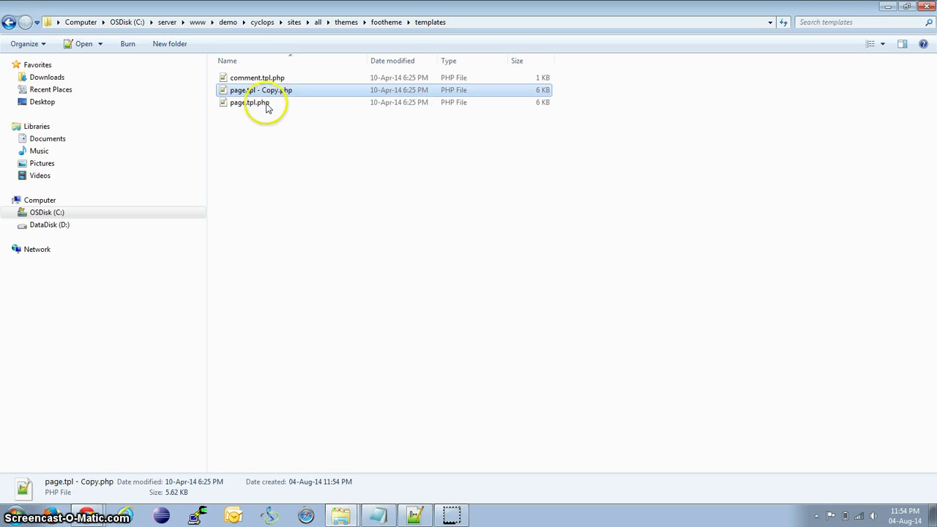
click(265, 103)
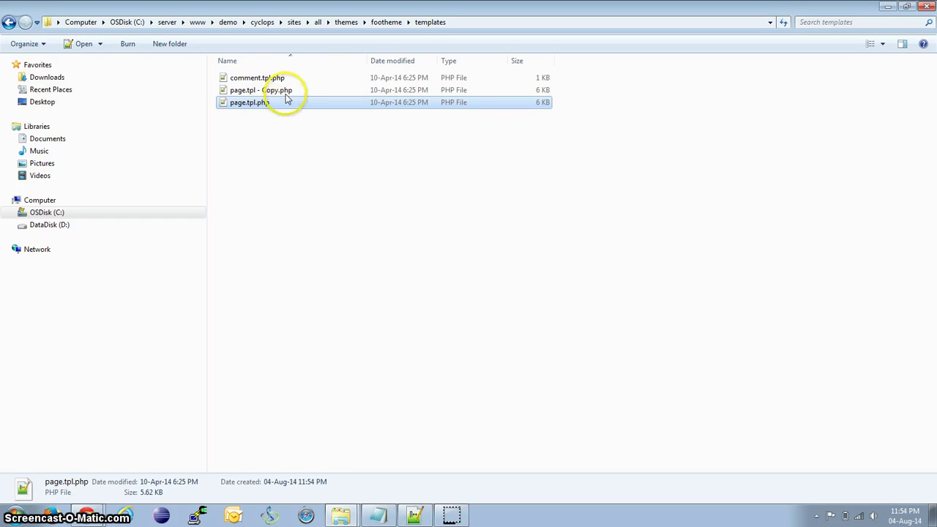
click(271, 91)
Rename the page.tpl.php copy to page--front.tpl.php.
key(F2)
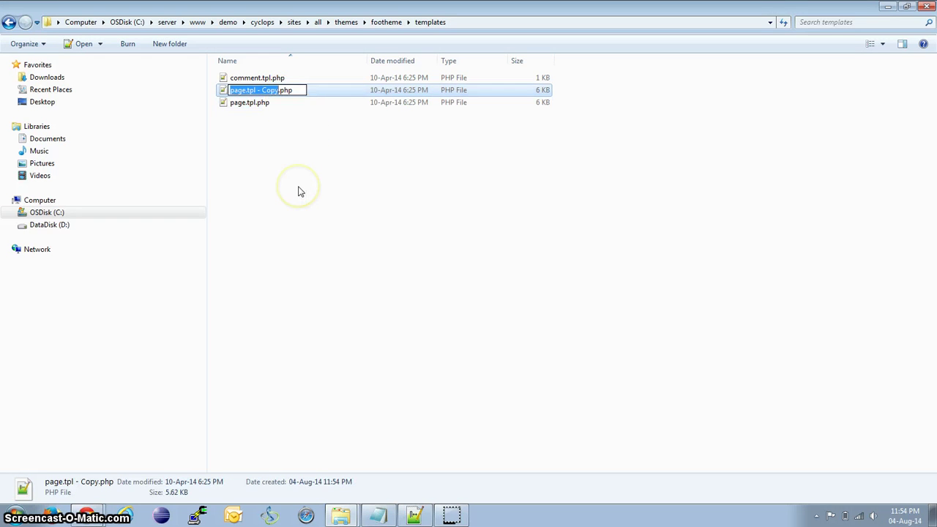
text(--)
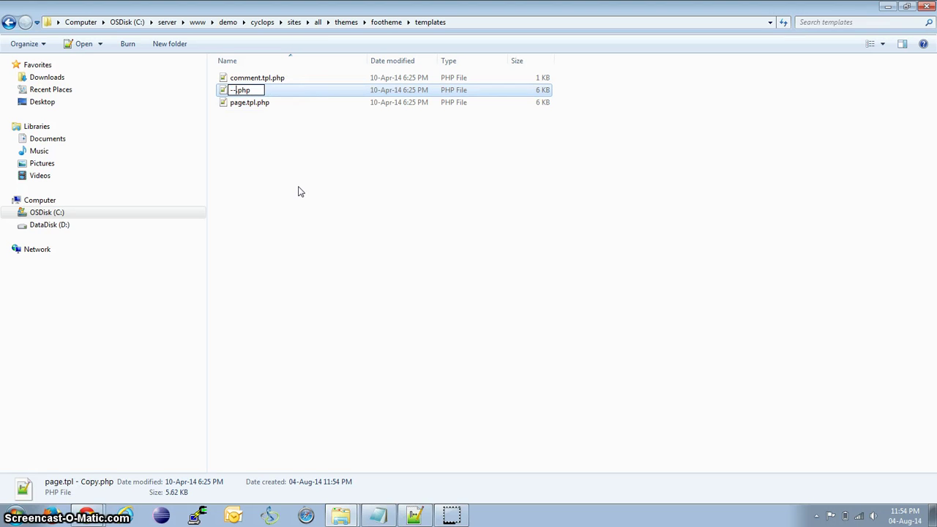
key(Escape)
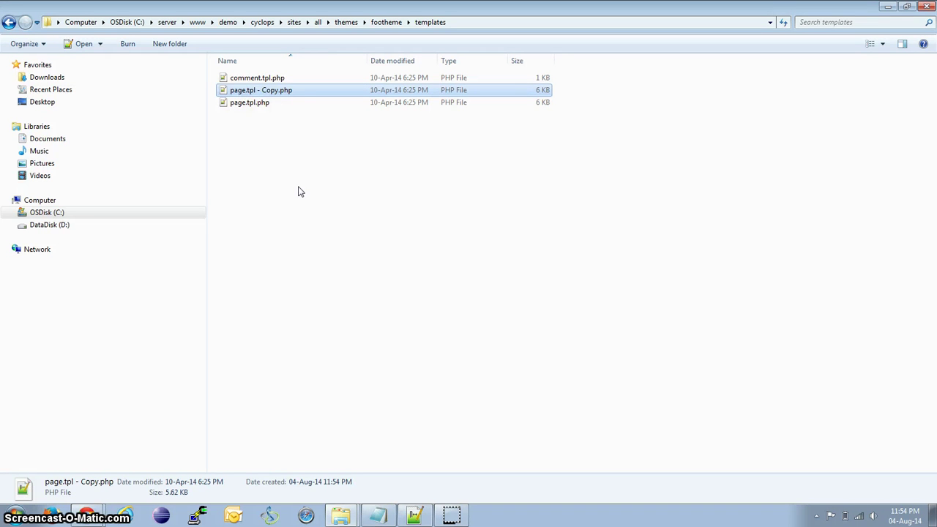
key(F2)
key(Right)
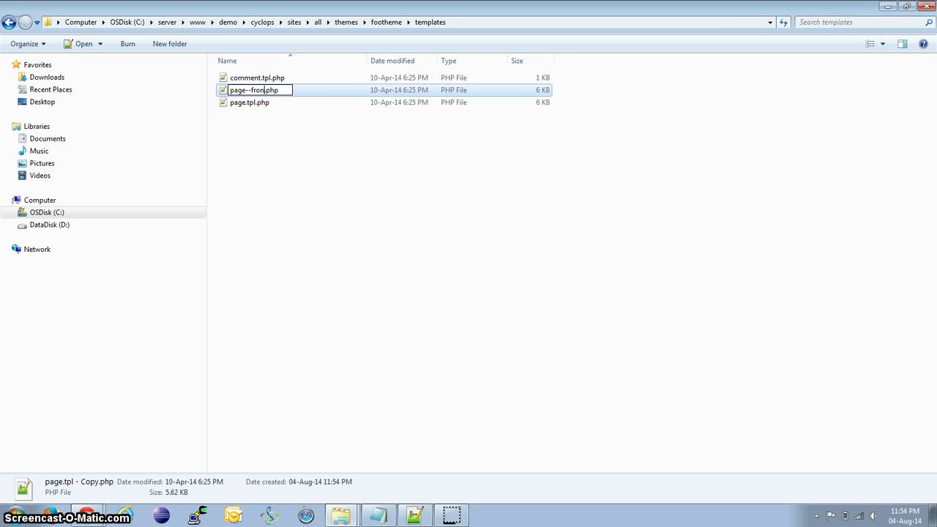
text(t.tpl)
key(Return)
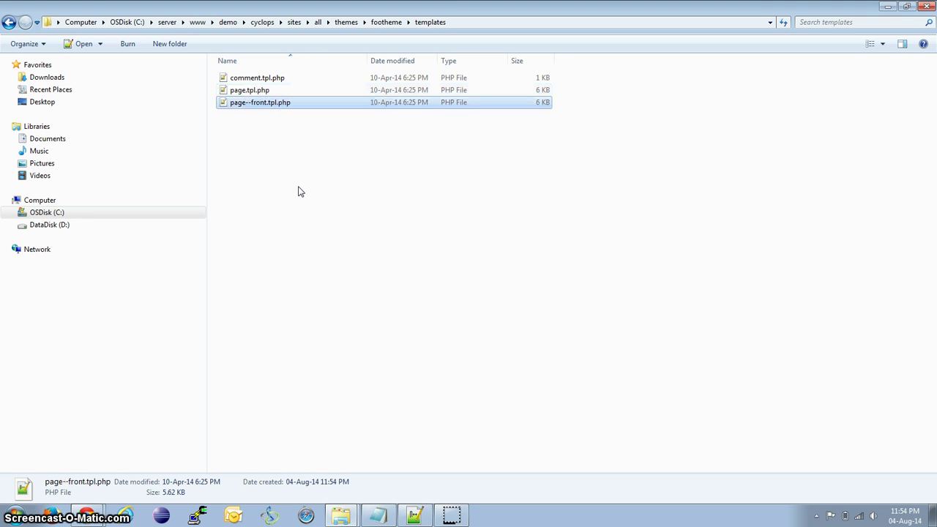
Refresh the templates folder and check the new page--front.tpl.php file.
right_click(289, 180)
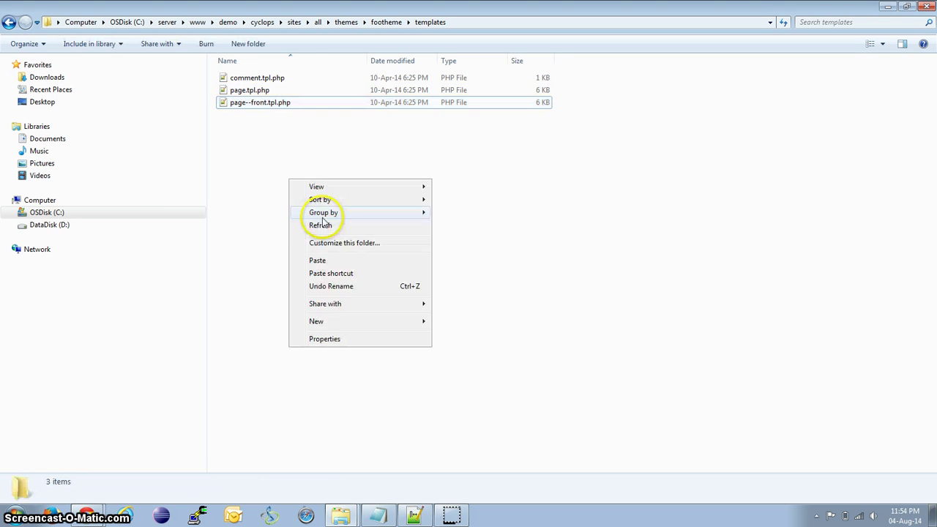
click(333, 226)
click(278, 109)
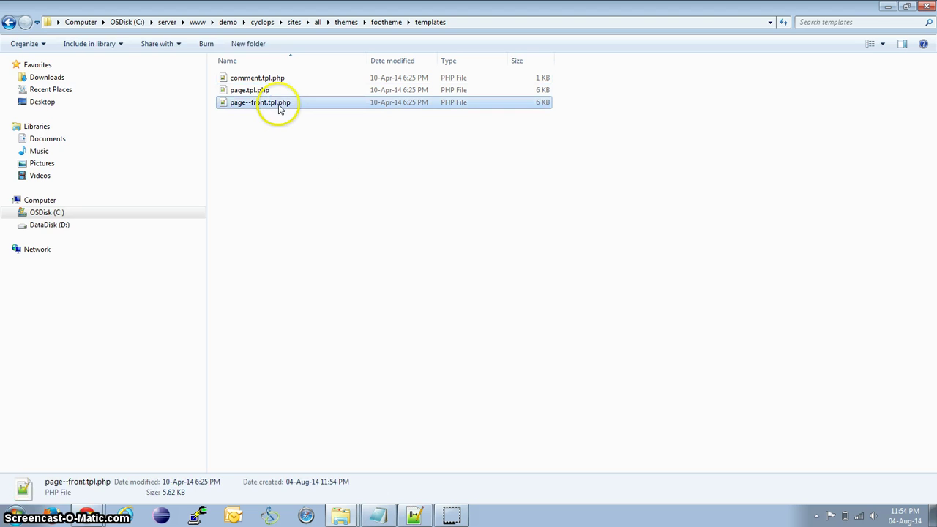
click(296, 159)
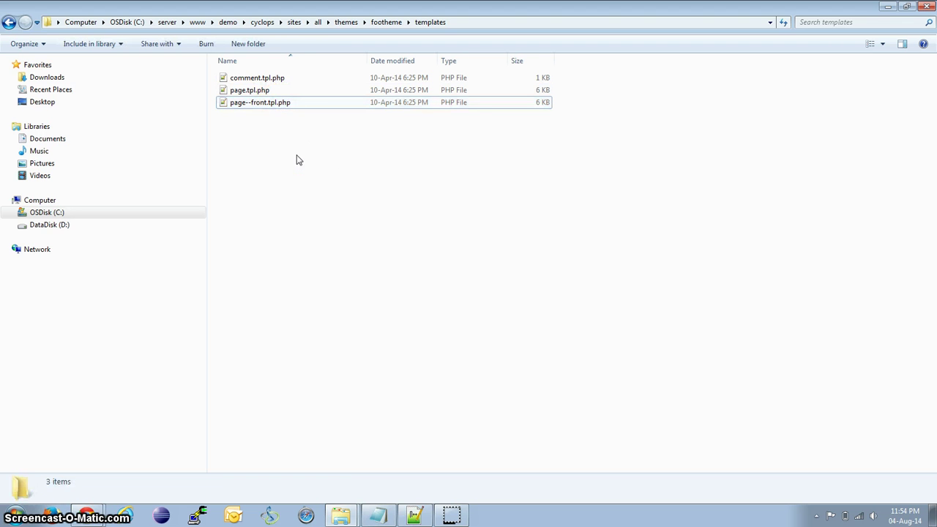
right_click(273, 106)
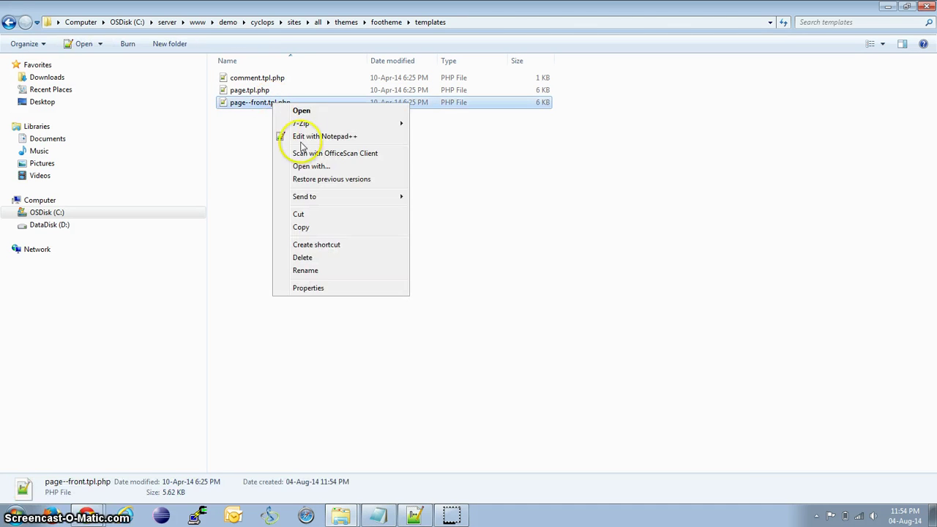
click(252, 90)
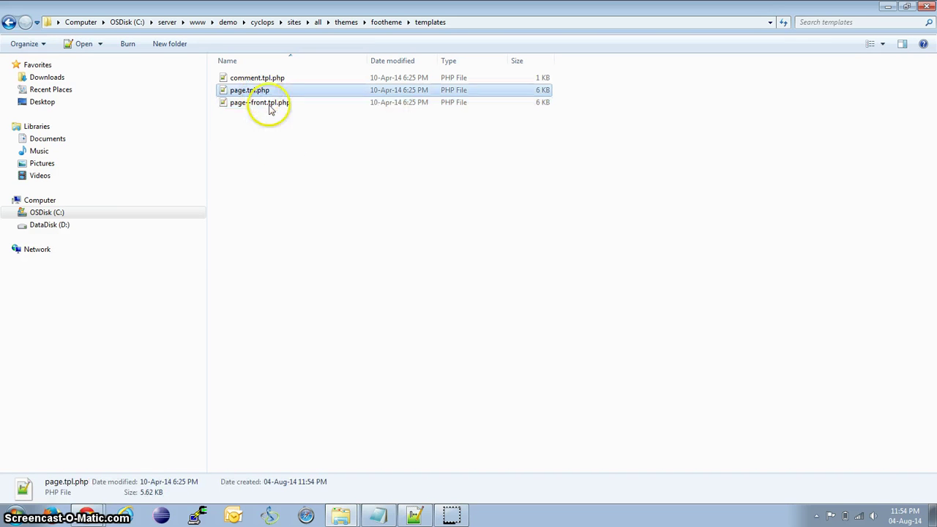
click(289, 183)
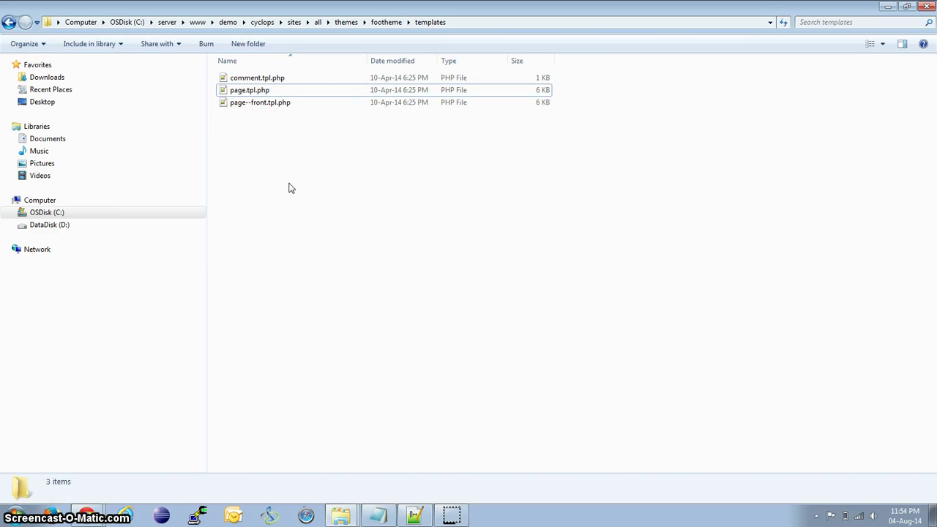
right_click(257, 104)
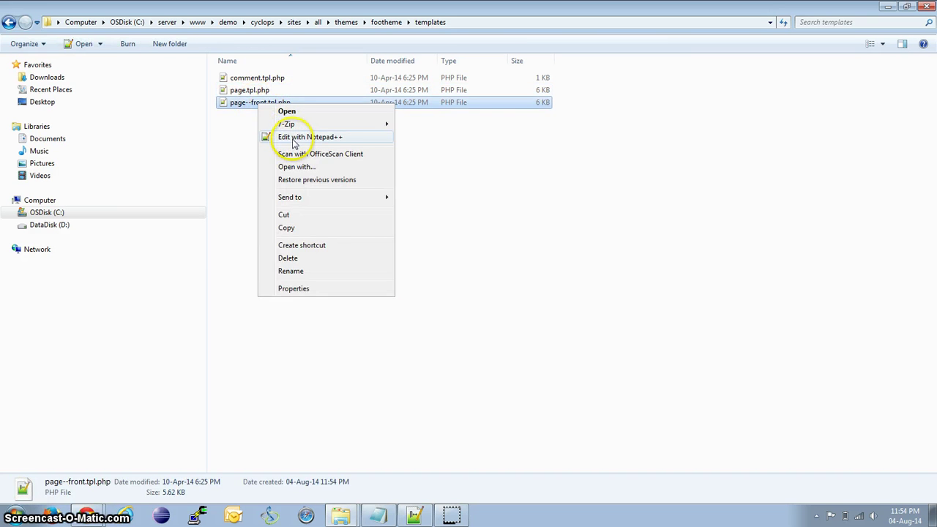
click(294, 138)
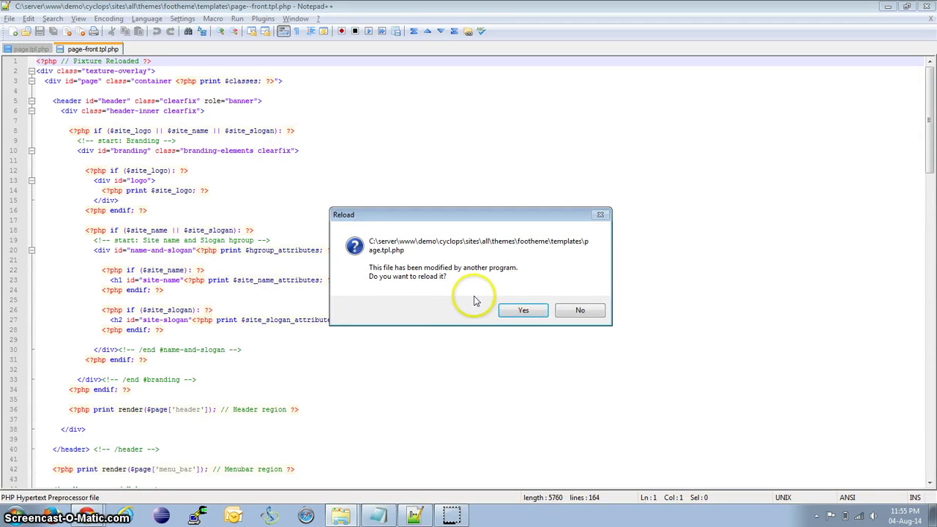
click(524, 311)
click(241, 200)
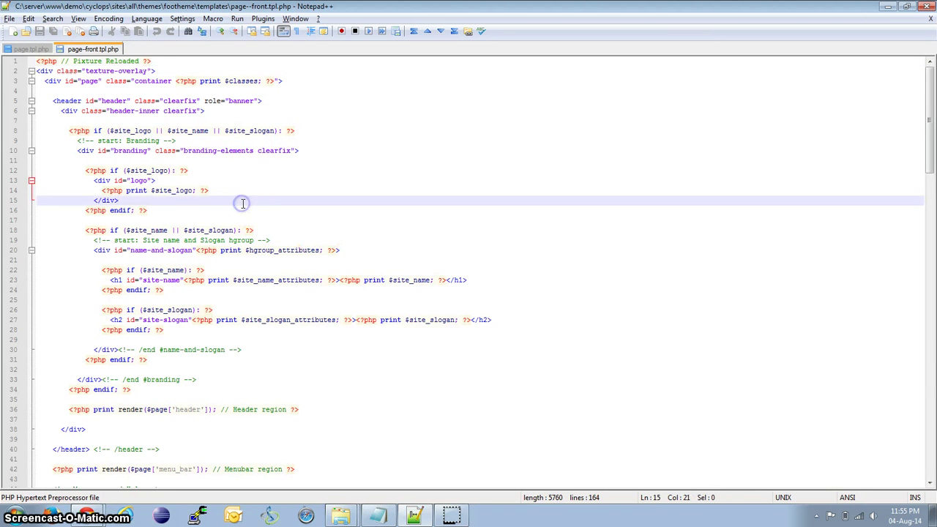
scroll(241, 202, down, 5)
scroll(243, 204, down, 6)
scroll(243, 204, down, 8)
scroll(243, 203, down, 5)
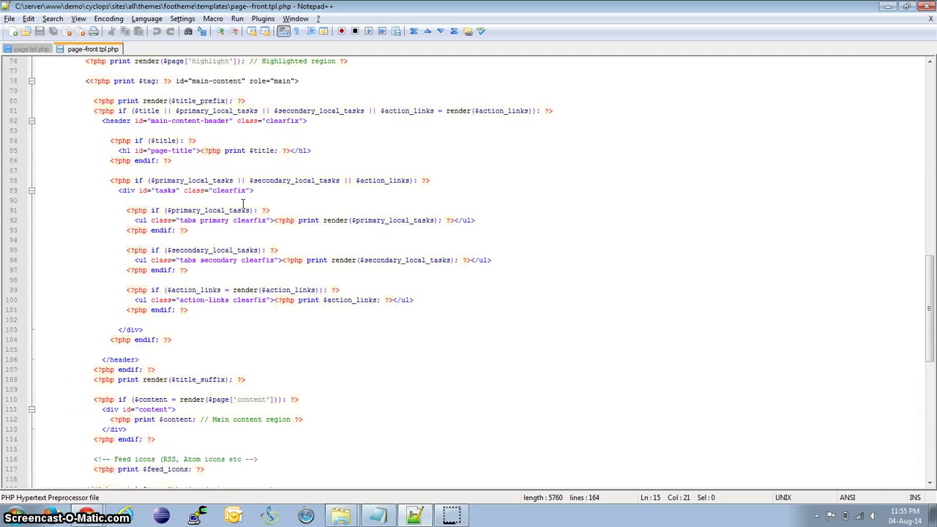
scroll(243, 203, up, 8)
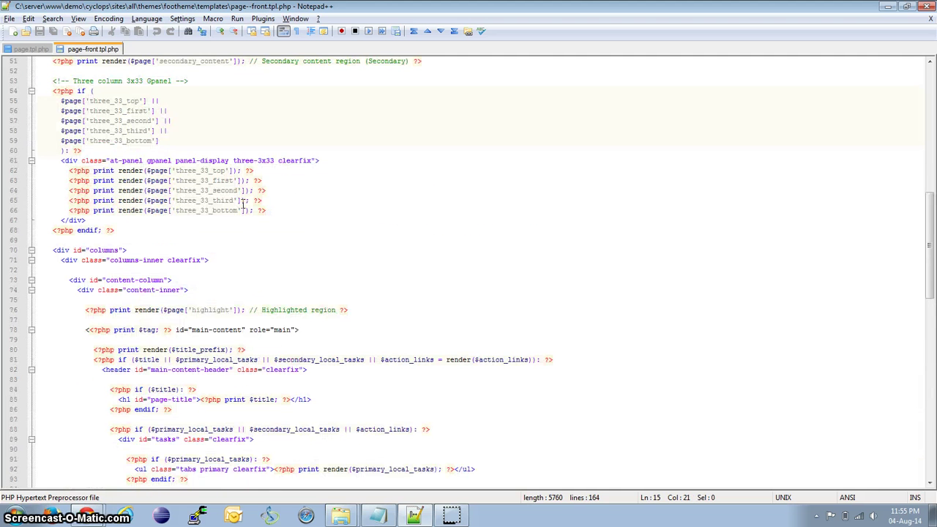
scroll(227, 329, down, 3)
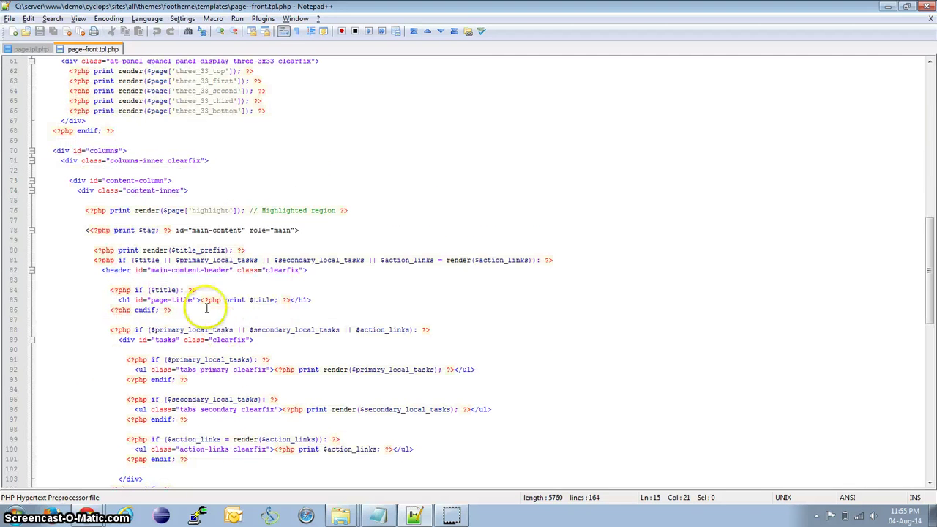
drag(186, 308, 107, 291)
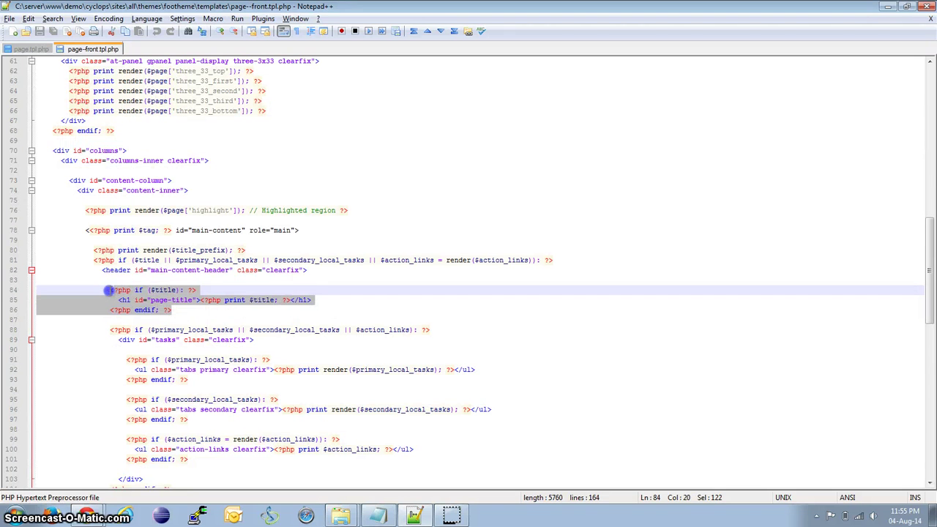
click(181, 308)
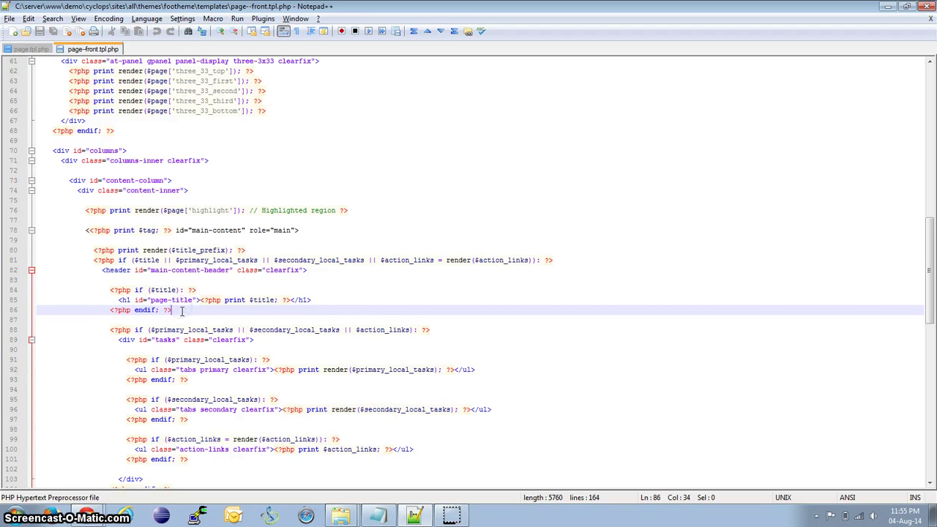
click(147, 295)
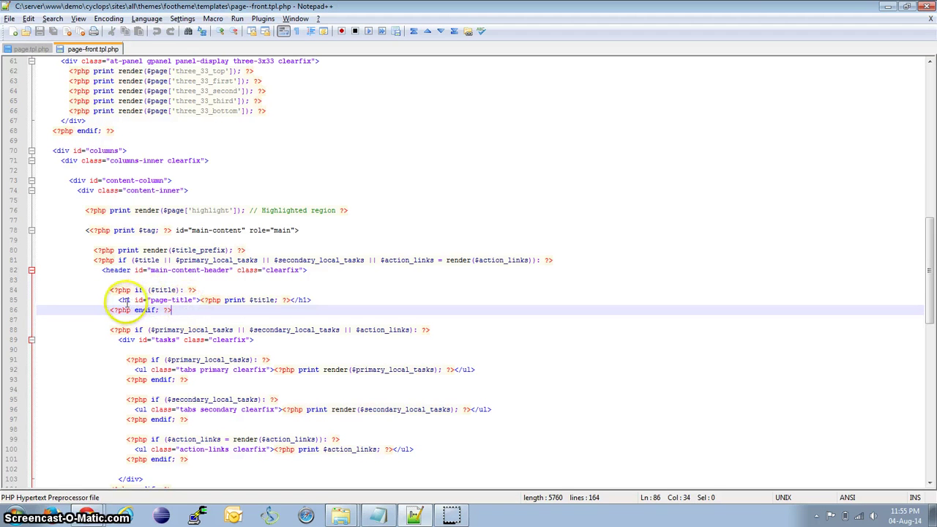
click(123, 300)
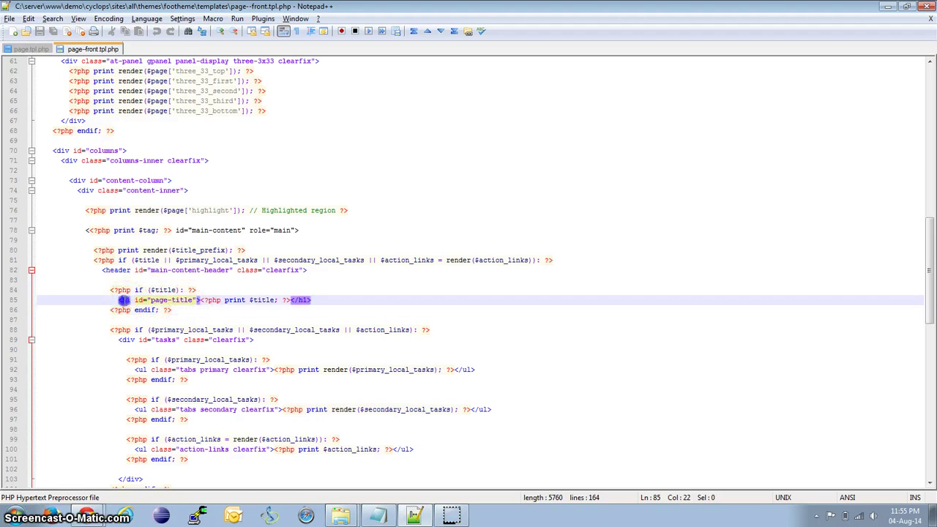
click(169, 310)
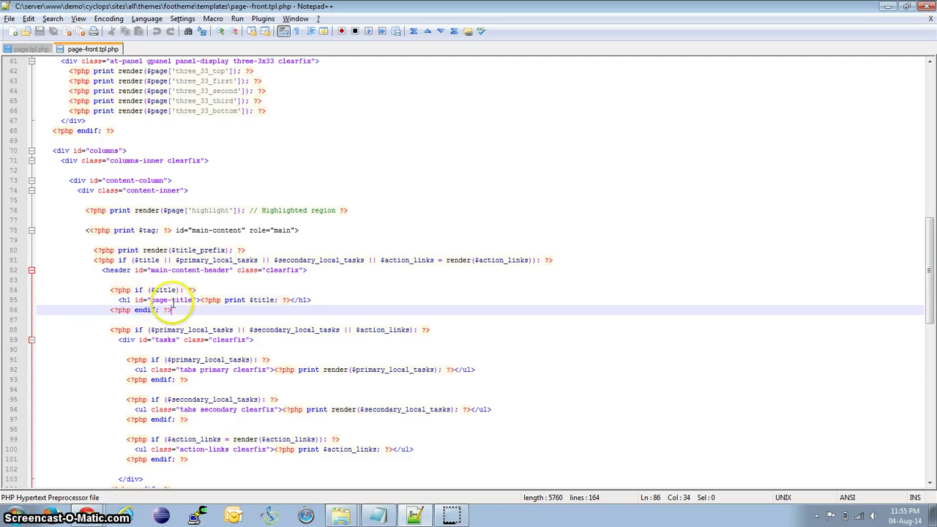
shift+click(144, 300)
Delete the $title h1 block (lines 83–86) and its leftover blank lines from page--front.tpl.php.
mouse_move(175, 310)
mouse_down()
mouse_move(100, 285)
mouse_move(110, 290)
mouse_up()
key(Delete)
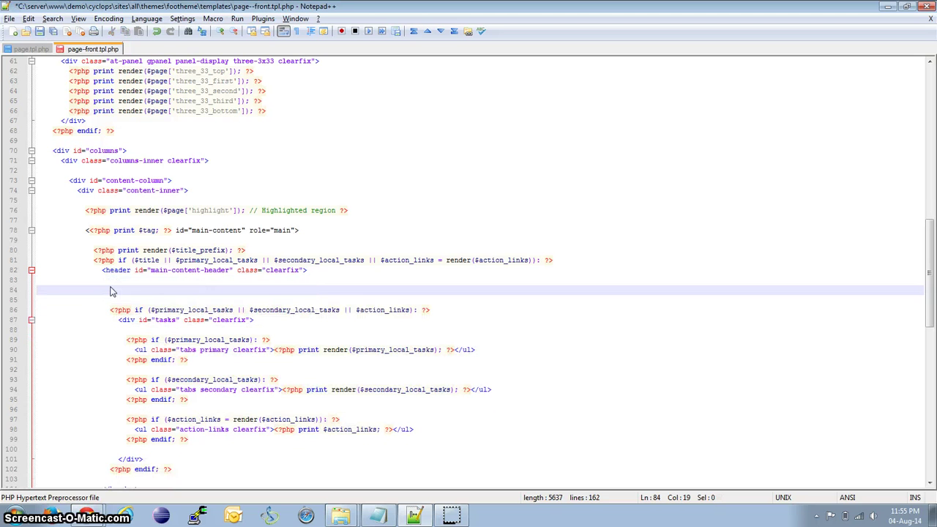
key(ctrl+d)
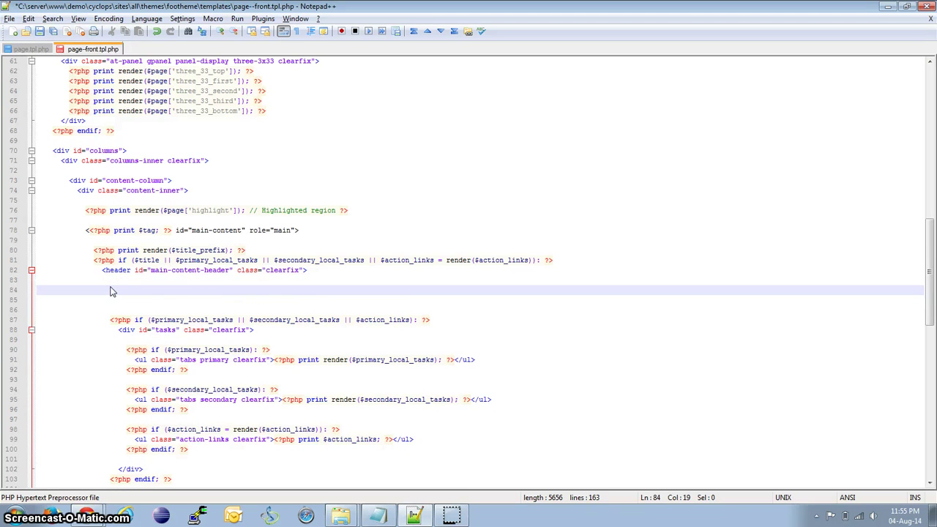
key(Delete)
key(Up)
key(Delete)
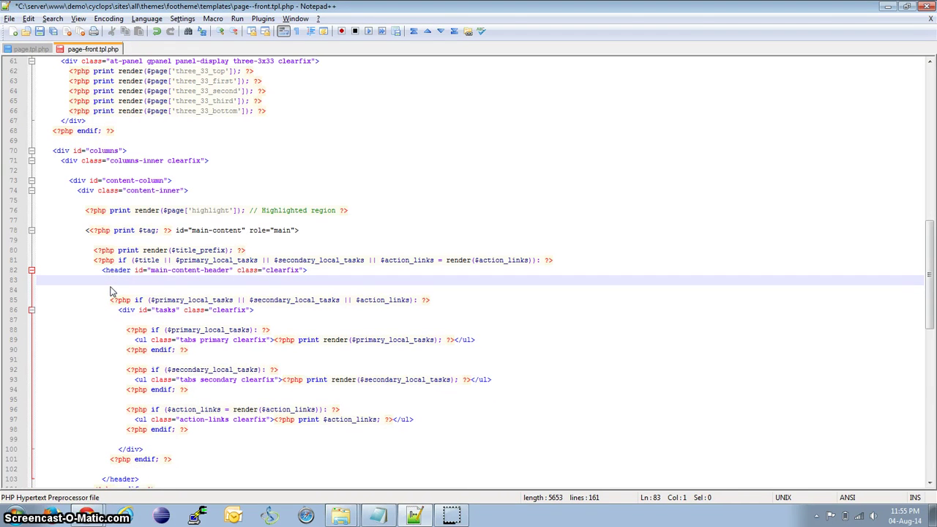
key(shift+Down)
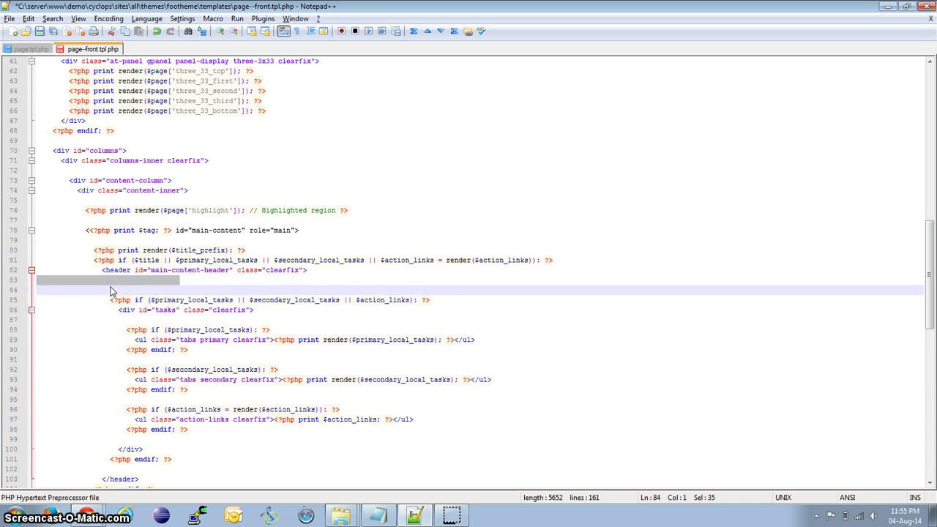
key(Delete)
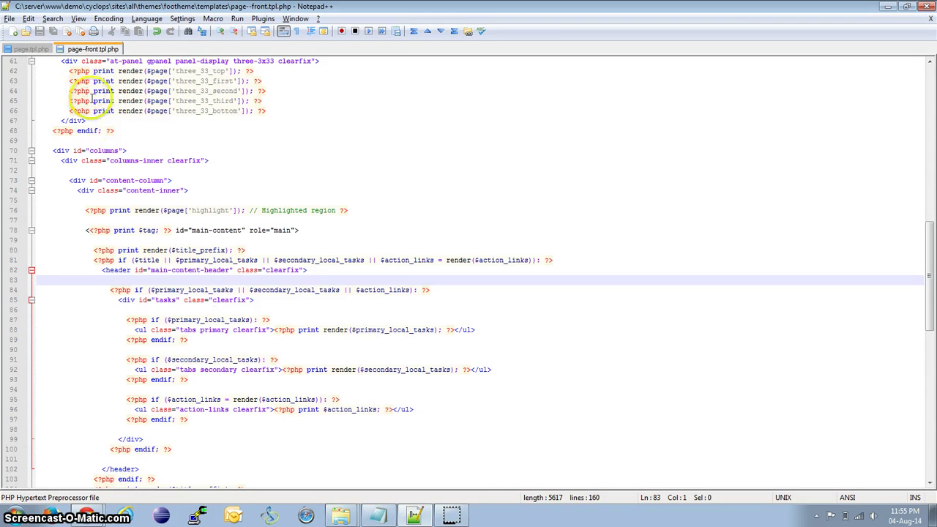
Compare against the page.tpl.php tab, then return to the templates folder window.
click(31, 49)
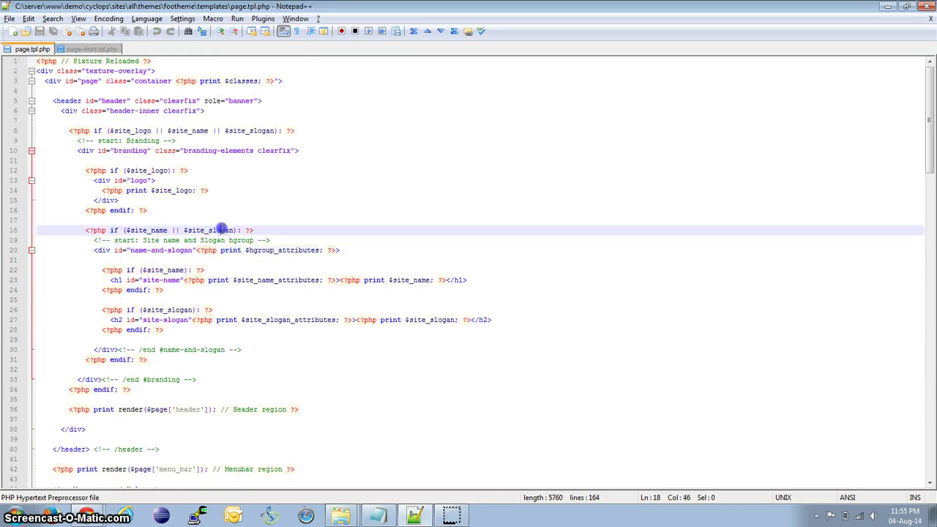
click(91, 49)
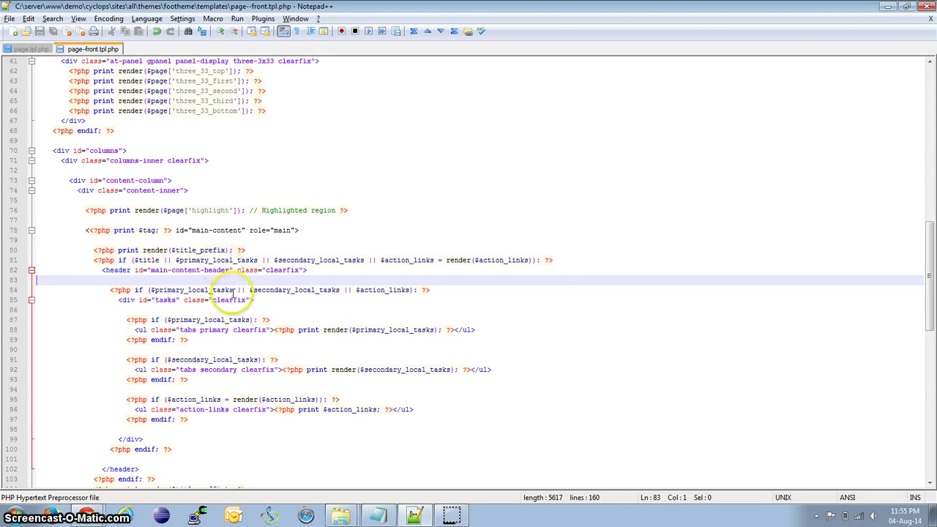
key(alt+Tab)
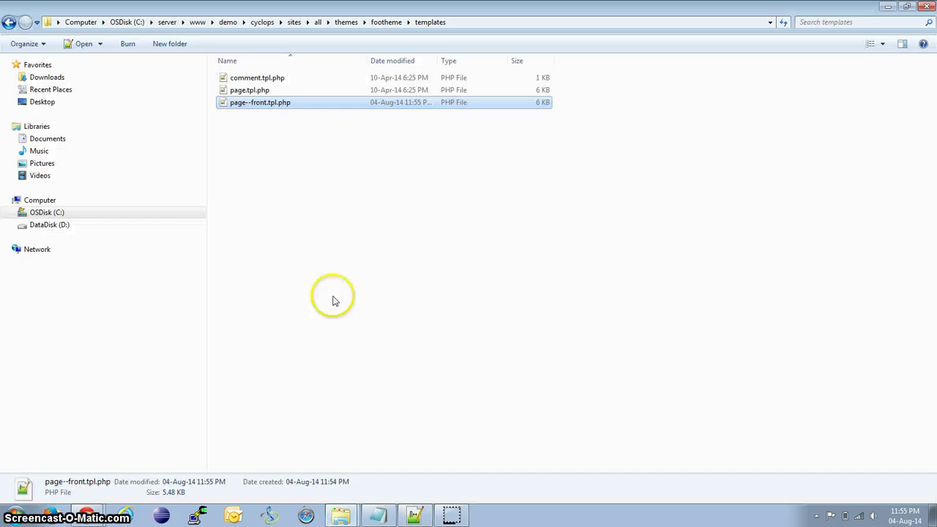
Refresh the templates folder listing in Explorer.
click(282, 219)
right_click(283, 221)
click(337, 266)
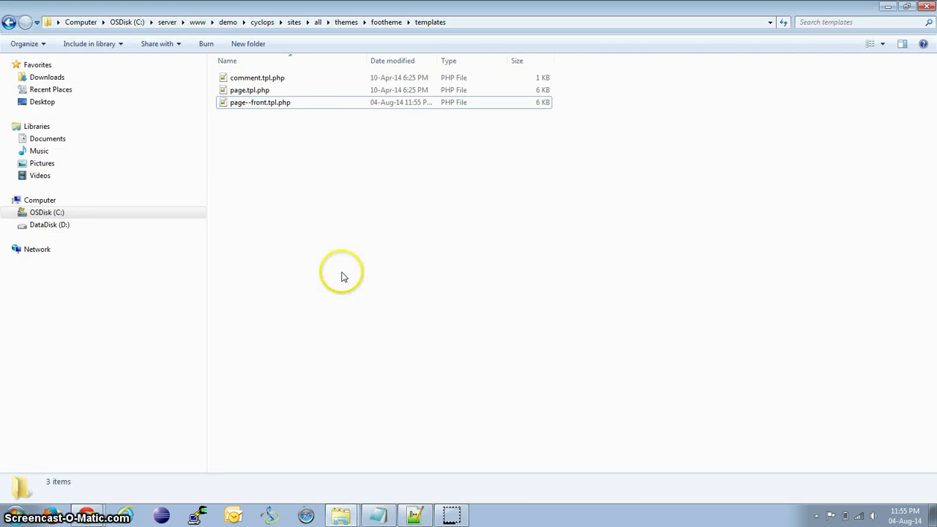
Bring up the Demo site browser and open the Performance page to clear caches.
click(86, 514)
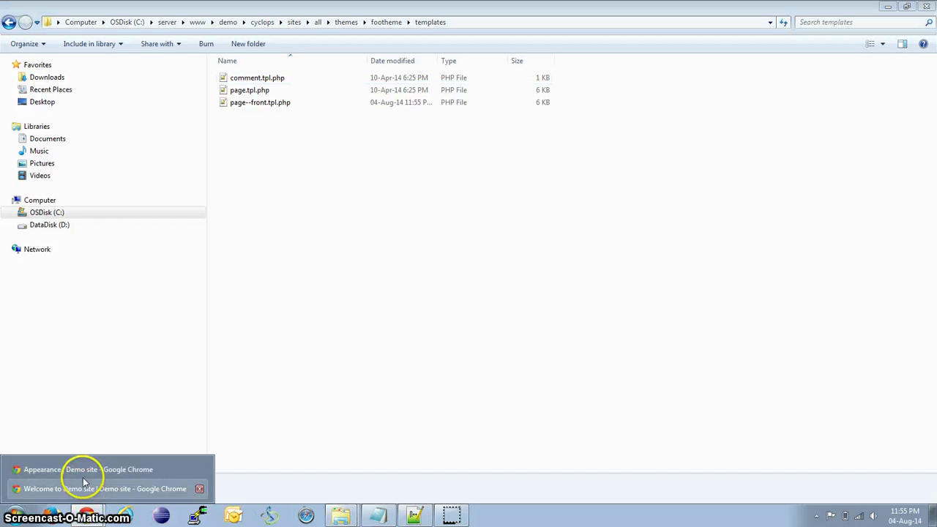
click(73, 488)
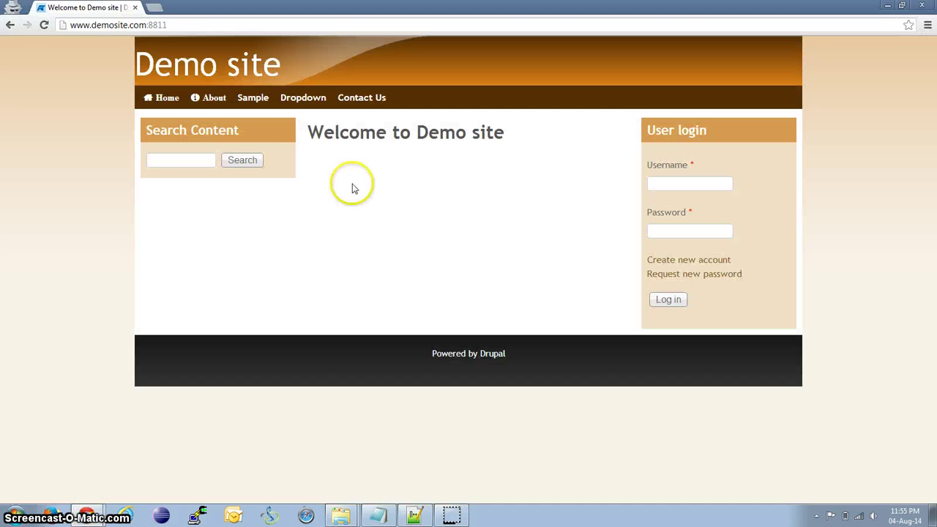
key(alt+Tab)
key(alt+Tab)
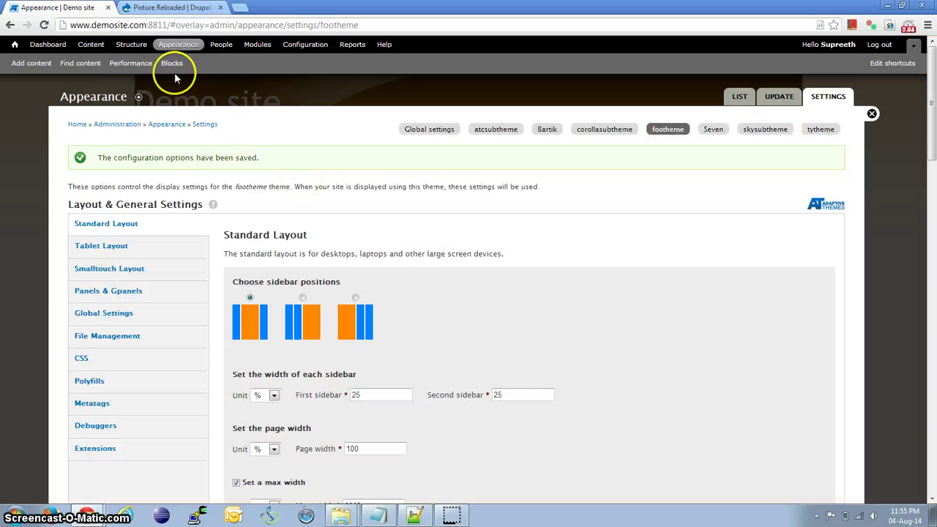
click(130, 63)
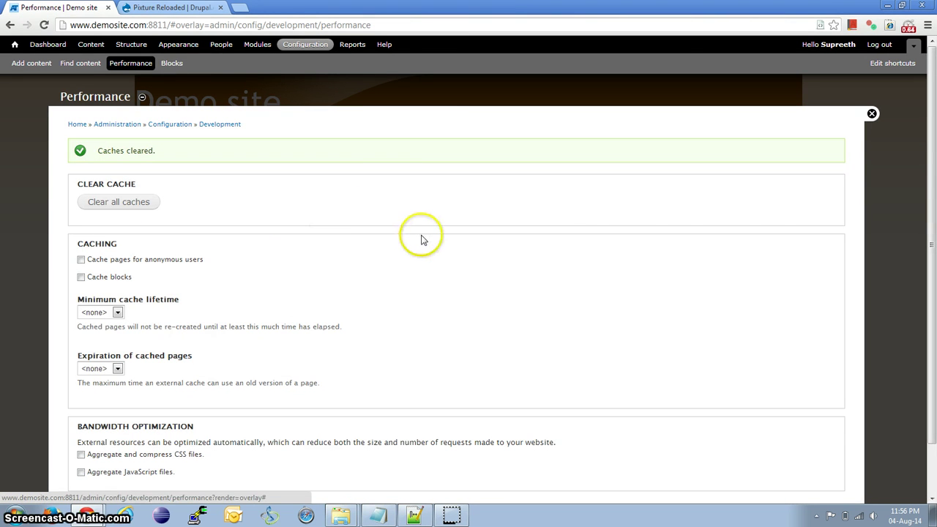
key(alt+Tab)
Check both browser windows to confirm the front page no longer shows 'Welcome to Demo site'.
click(413, 246)
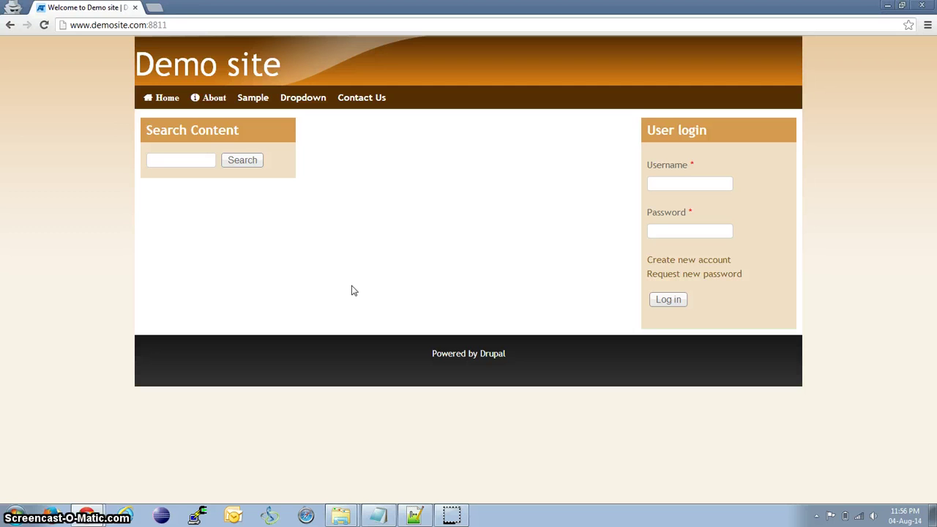
key(alt+Tab)
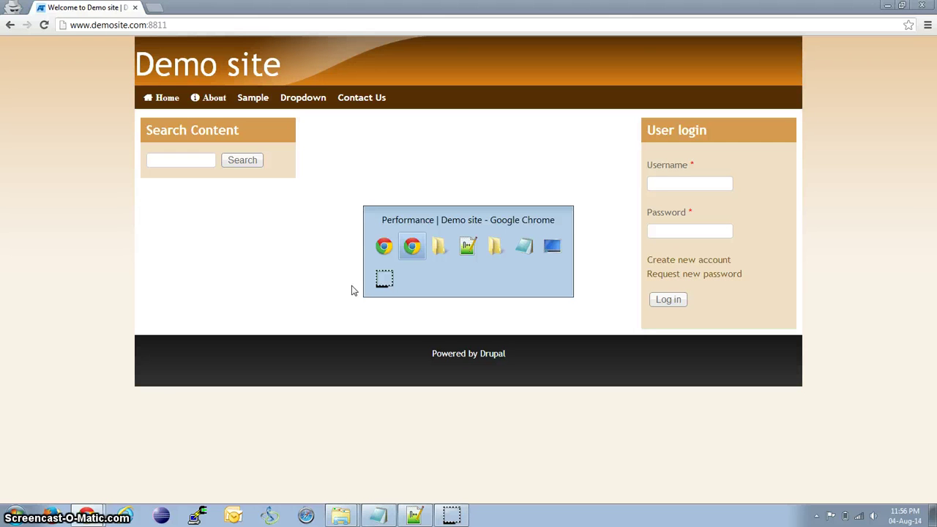
click(411, 194)
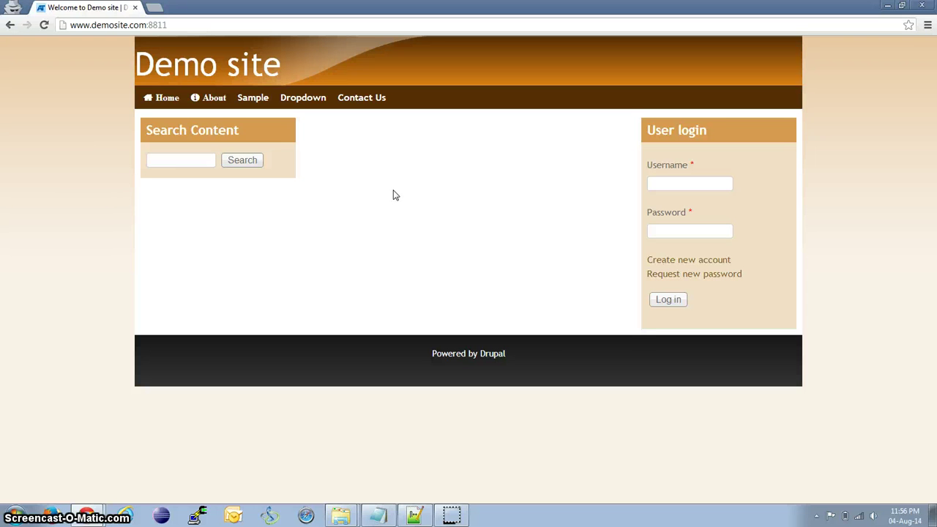
key(alt+Tab)
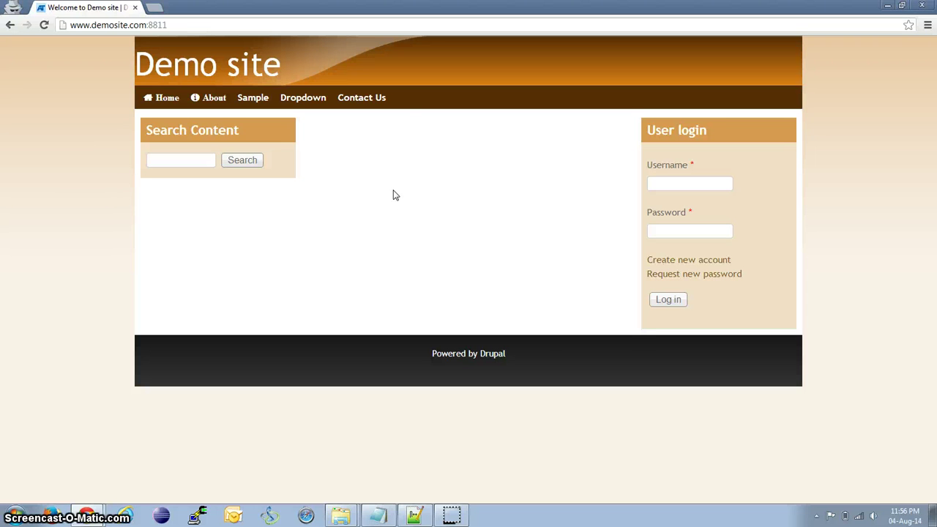